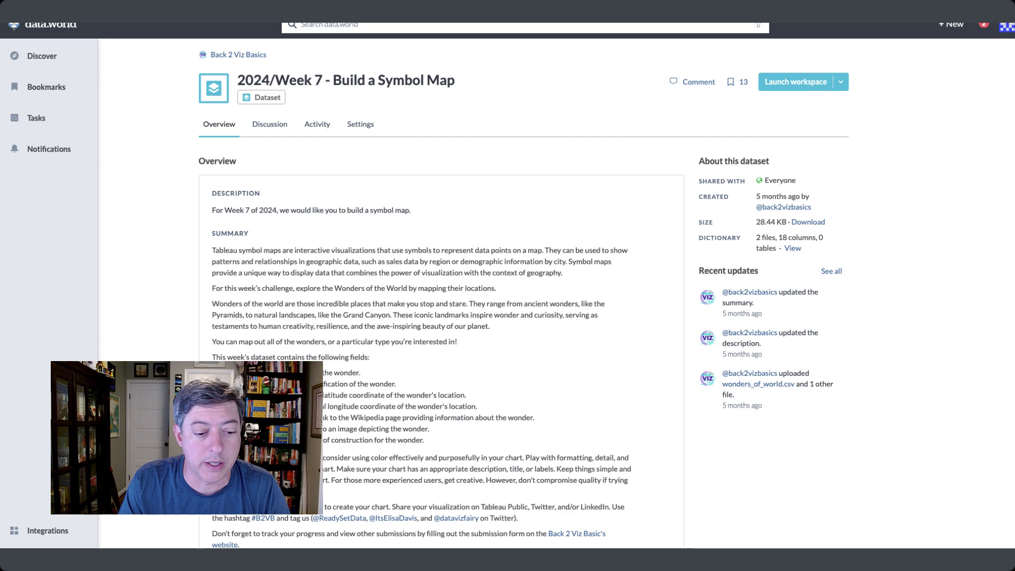
Review the Week 7 symbol-map dataset page, then switch to the wonders Excel workbook
{"action": "scroll", "coordinate": [441, 343], "scroll_direction": "down", "scroll_amount": 1}
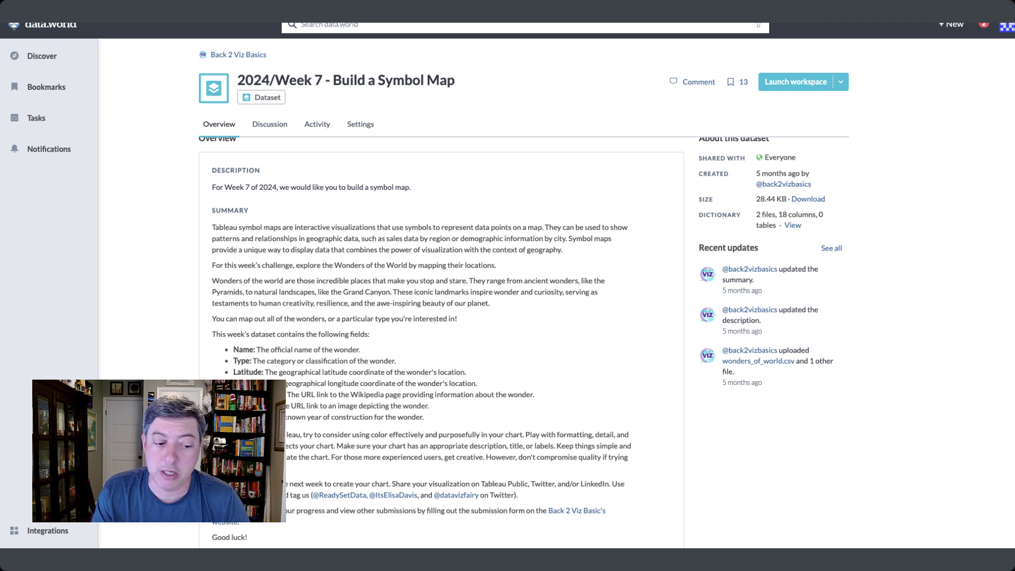
{"action": "scroll", "coordinate": [441, 317], "scroll_direction": "up", "scroll_amount": 1}
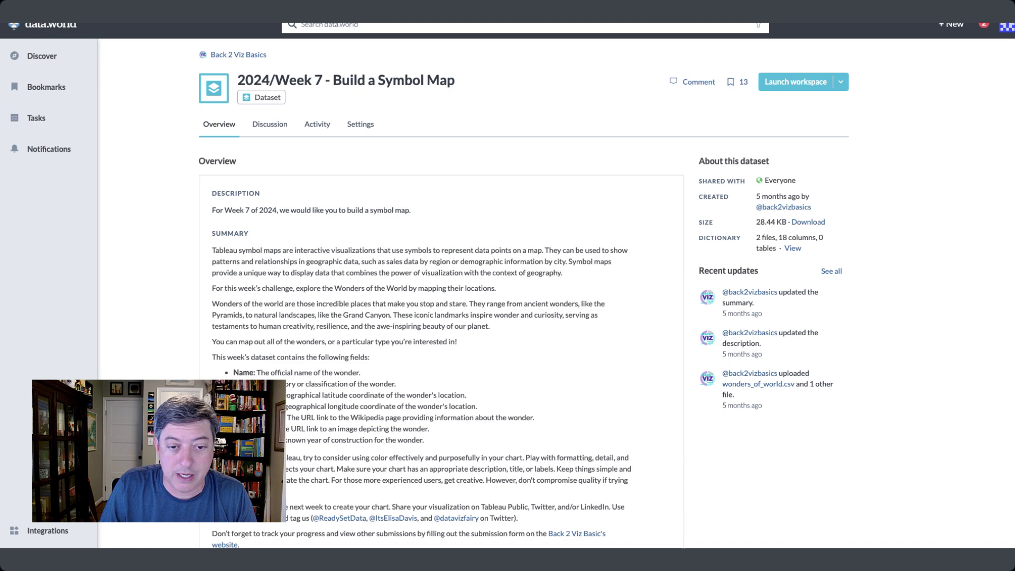
{"action": "key", "text": "ctrl+Right"}
{"action": "key", "text": "ctrl+Right"}
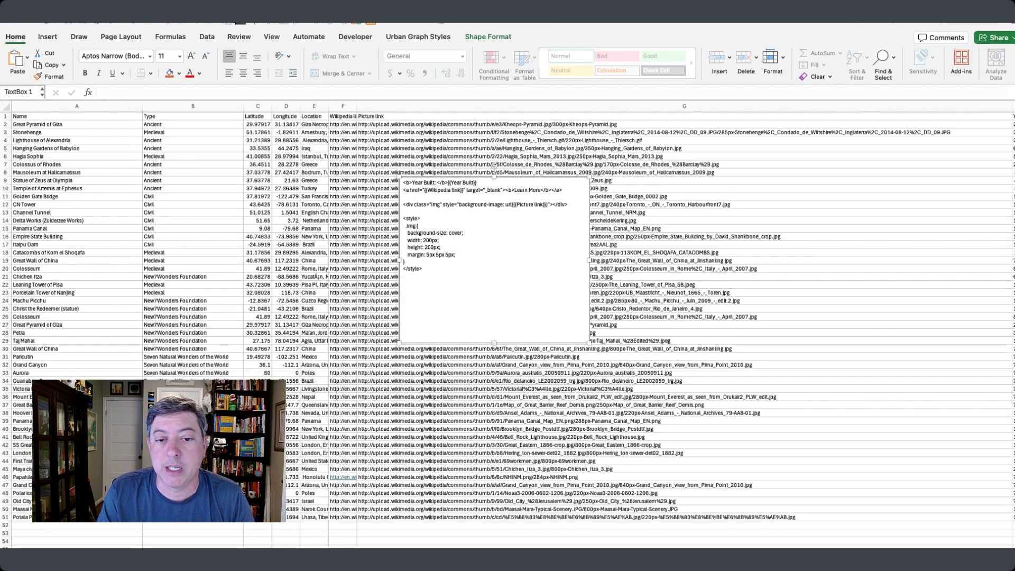
Move the popup HTML note aside and copy the wonders table A1:H51, headers included
{"action": "mouse_move", "coordinate": [494, 260]}
{"action": "left_mouse_down"}
{"action": "mouse_move", "coordinate": [673, 365]}
{"action": "mouse_move", "coordinate": [582, 372]}
{"action": "mouse_move", "coordinate": [582, 388]}
{"action": "left_mouse_up"}
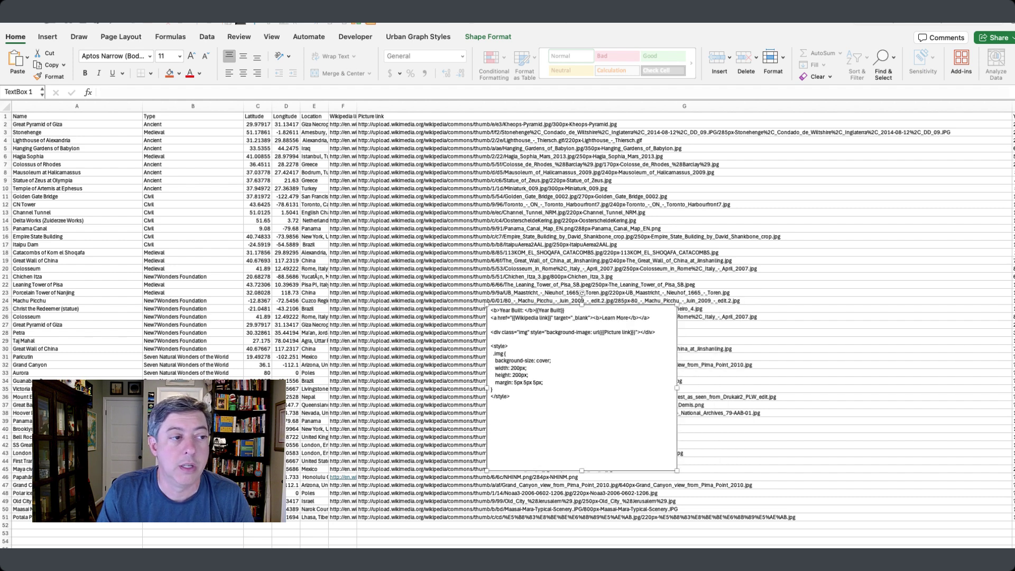
{"action": "left_click_drag", "start_coordinate": [37, 124], "coordinate": [21, 516]}
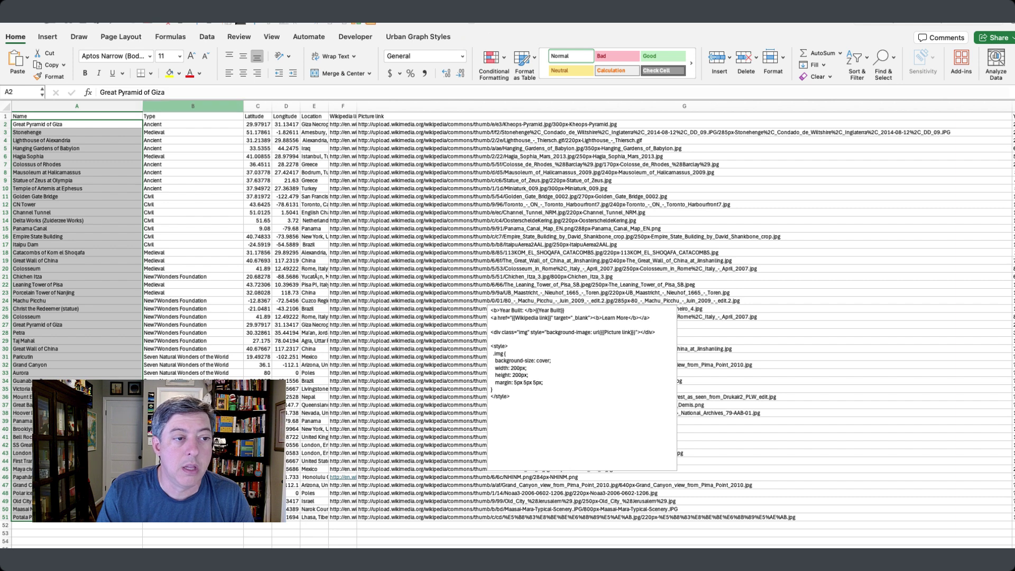
{"action": "left_click", "coordinate": [193, 106]}
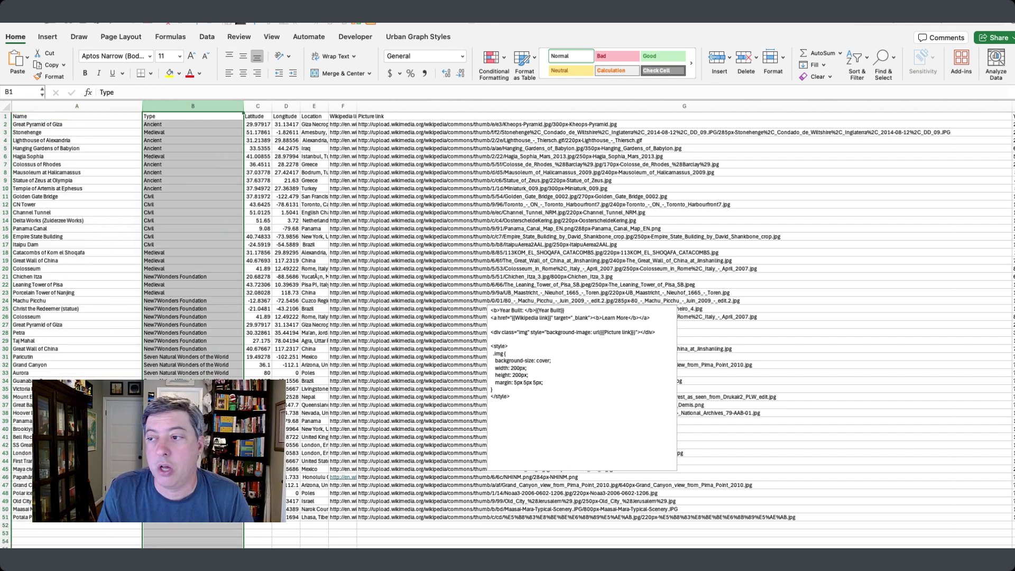
{"action": "left_click", "coordinate": [76, 116]}
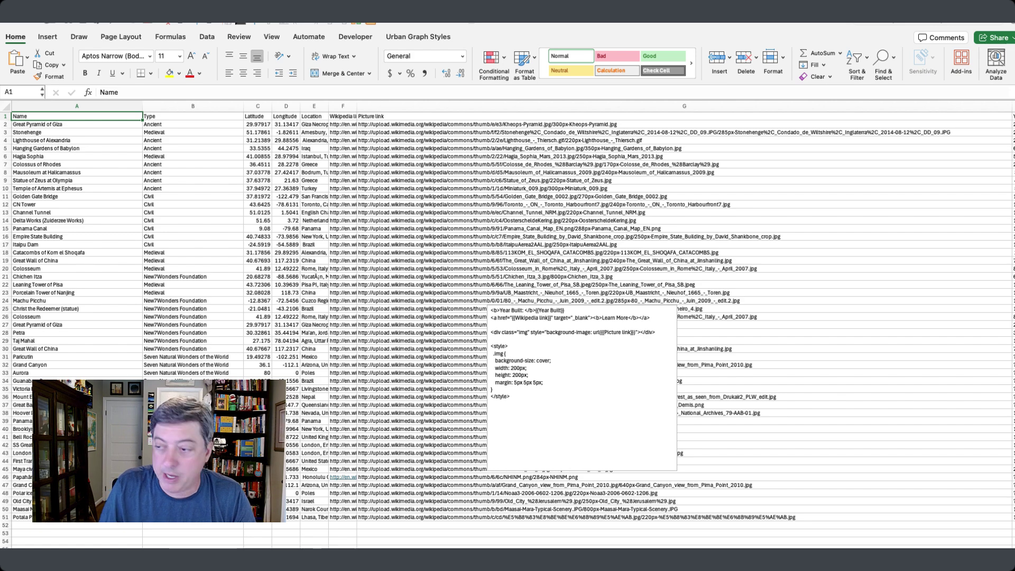
{"action": "key", "text": "super+shift+Right"}
{"action": "key", "text": "super+shift+Down"}
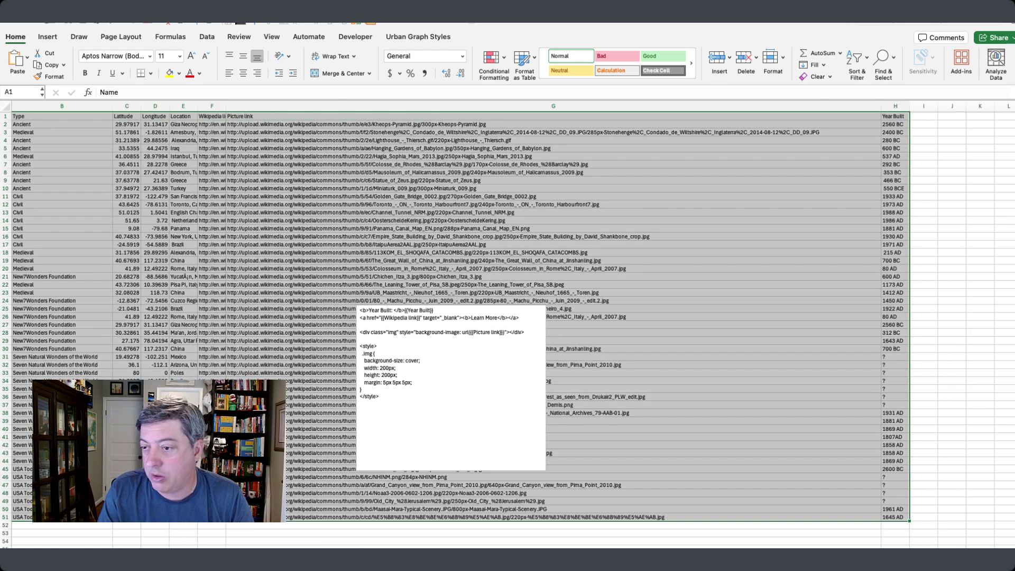
{"action": "key", "text": "super+c"}
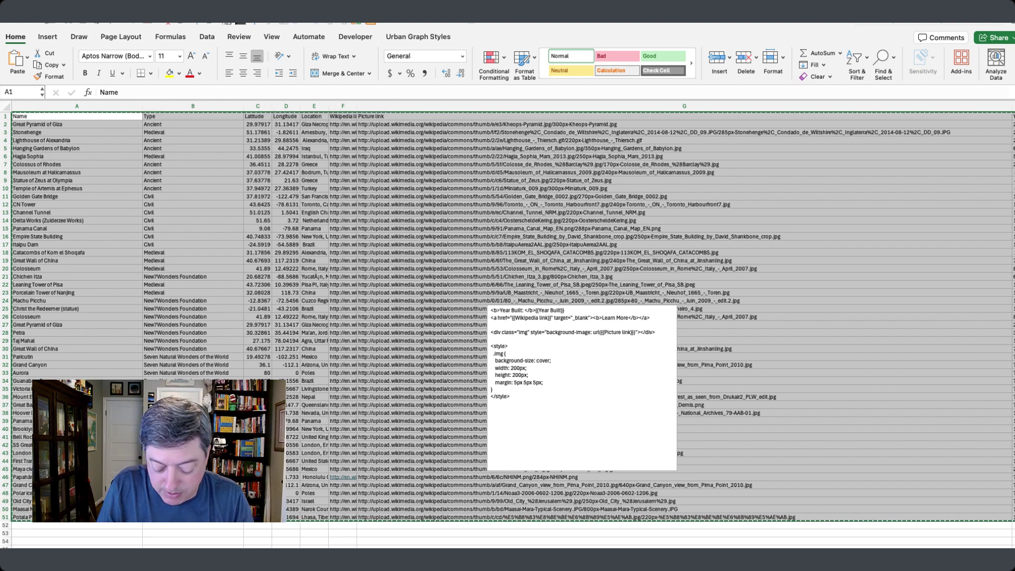
{"action": "key", "text": "ctrl+Left"}
Create a projection map from the World (with points) template, opening its sample Regions data
{"action": "scroll", "coordinate": [311, 183], "scroll_direction": "up", "scroll_amount": 4}
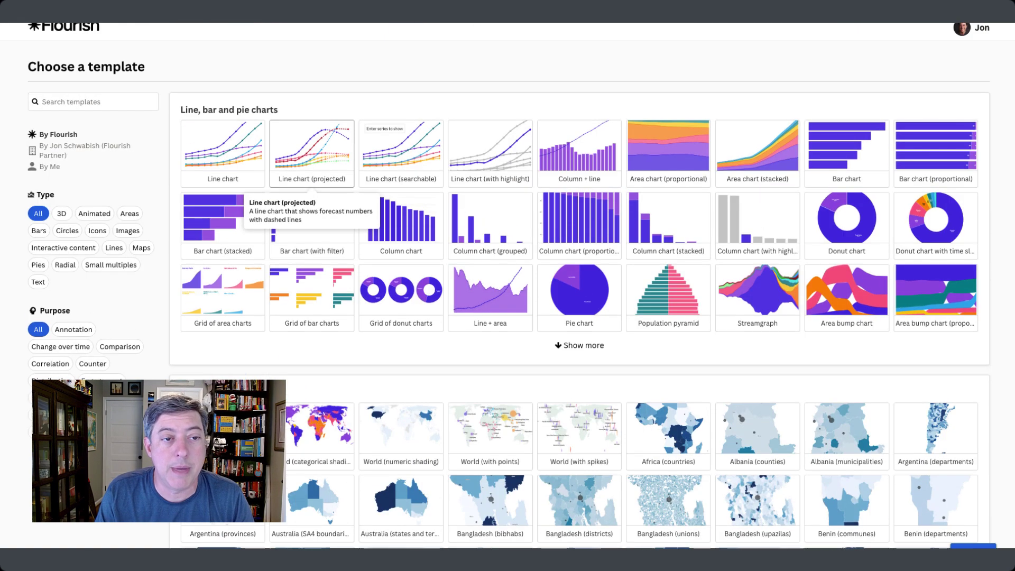
{"action": "scroll", "coordinate": [311, 183], "scroll_direction": "down", "scroll_amount": 3}
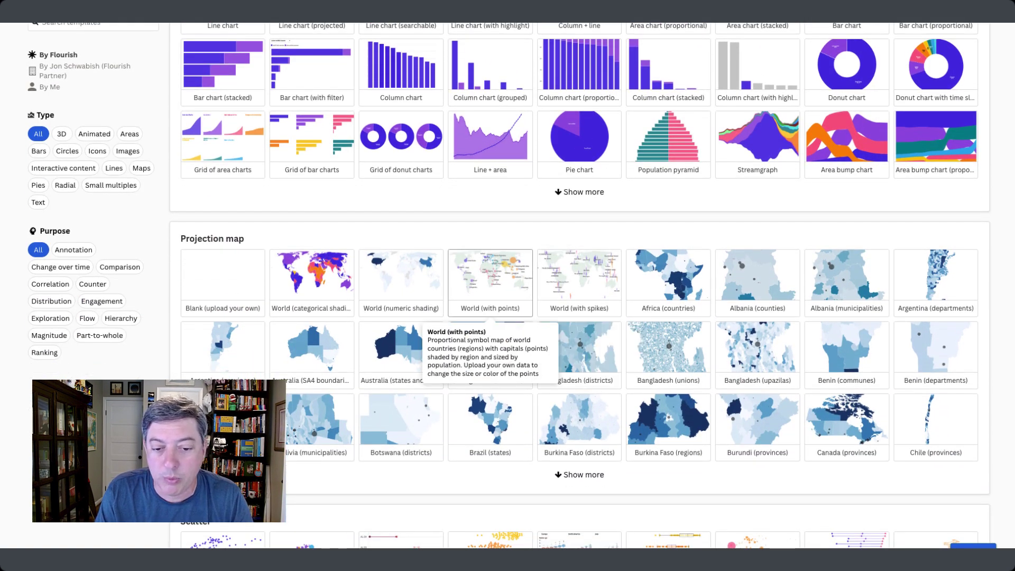
{"action": "left_click", "coordinate": [490, 280]}
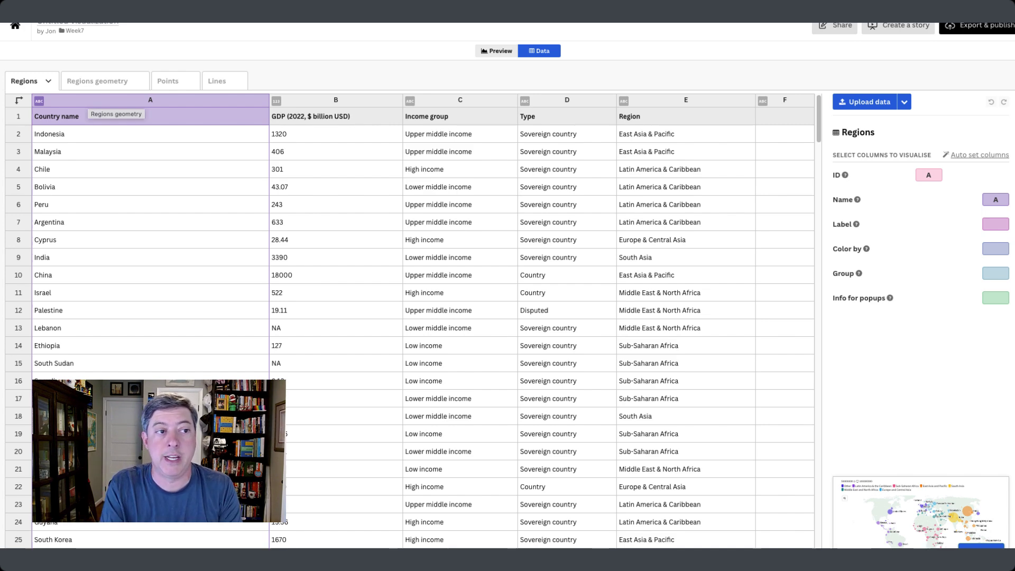
Browse the Regions, Lines and Points data sheets, finishing on the Points sheet
{"action": "left_click", "coordinate": [116, 113]}
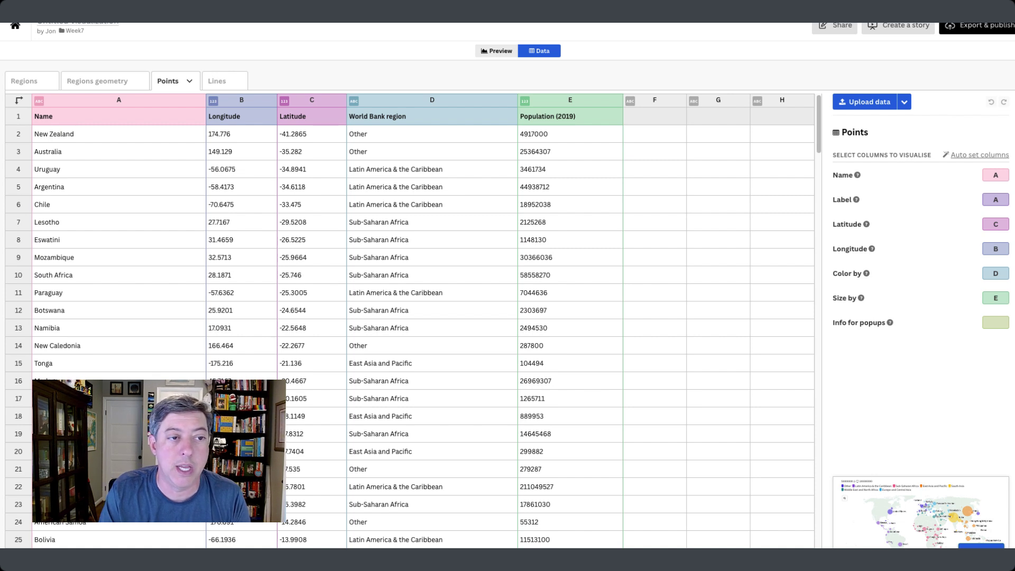
{"action": "left_click", "coordinate": [216, 80]}
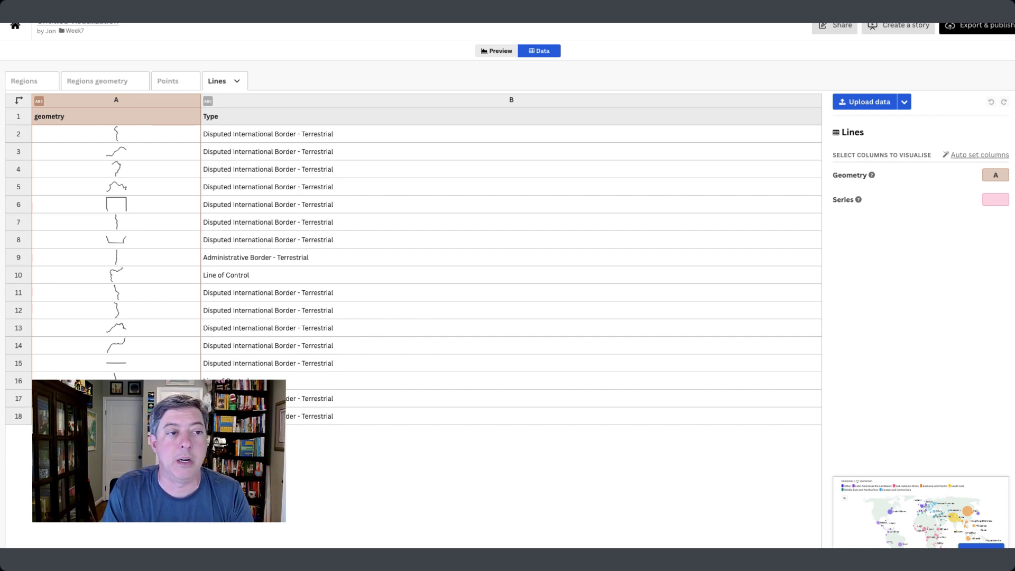
{"action": "left_click", "coordinate": [168, 80]}
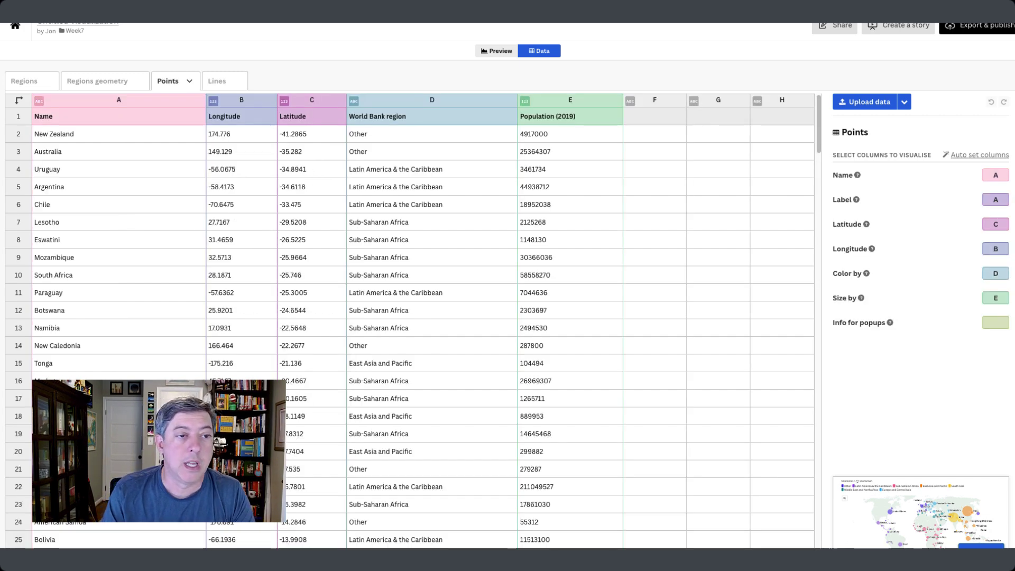
Look over the Points sheet and go to its top-left header cell
{"action": "left_click", "coordinate": [189, 81]}
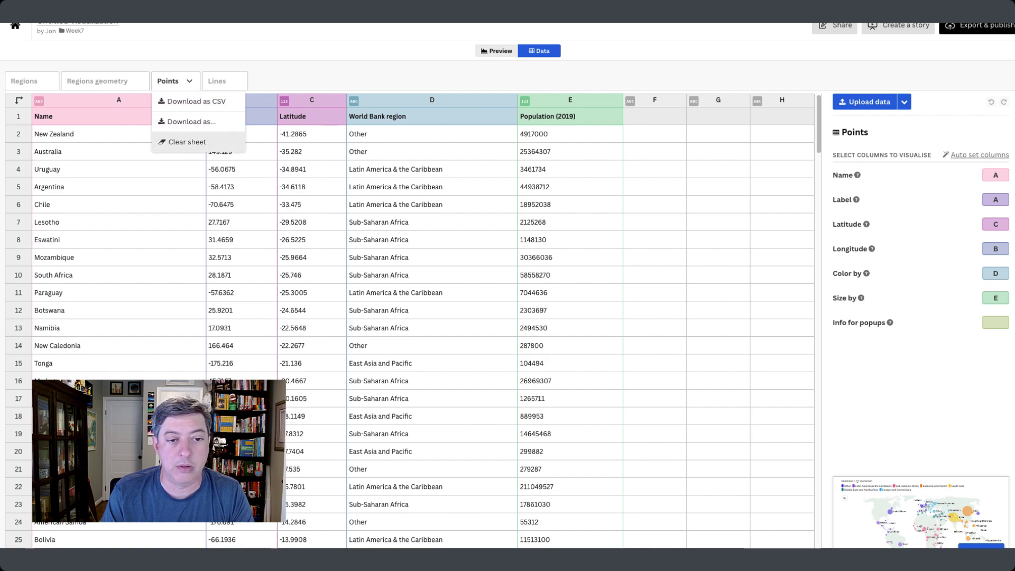
{"action": "left_click", "coordinate": [175, 186]}
{"action": "scroll", "coordinate": [409, 328], "scroll_direction": "down", "scroll_amount": 10}
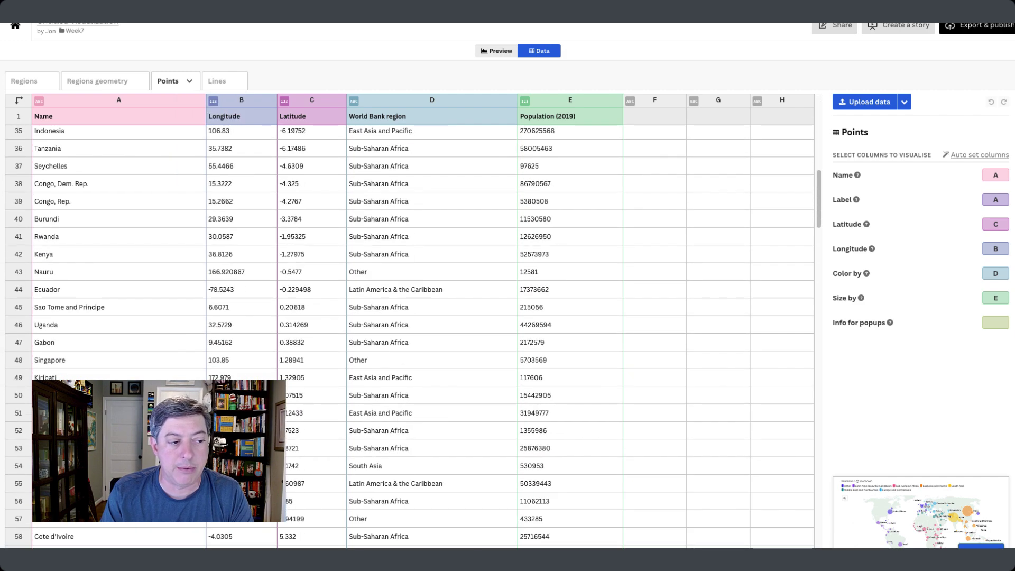
{"action": "scroll", "coordinate": [410, 328], "scroll_direction": "down", "scroll_amount": 10}
{"action": "scroll", "coordinate": [410, 327], "scroll_direction": "down", "scroll_amount": 1}
{"action": "scroll", "coordinate": [410, 327], "scroll_direction": "down", "scroll_amount": 1}
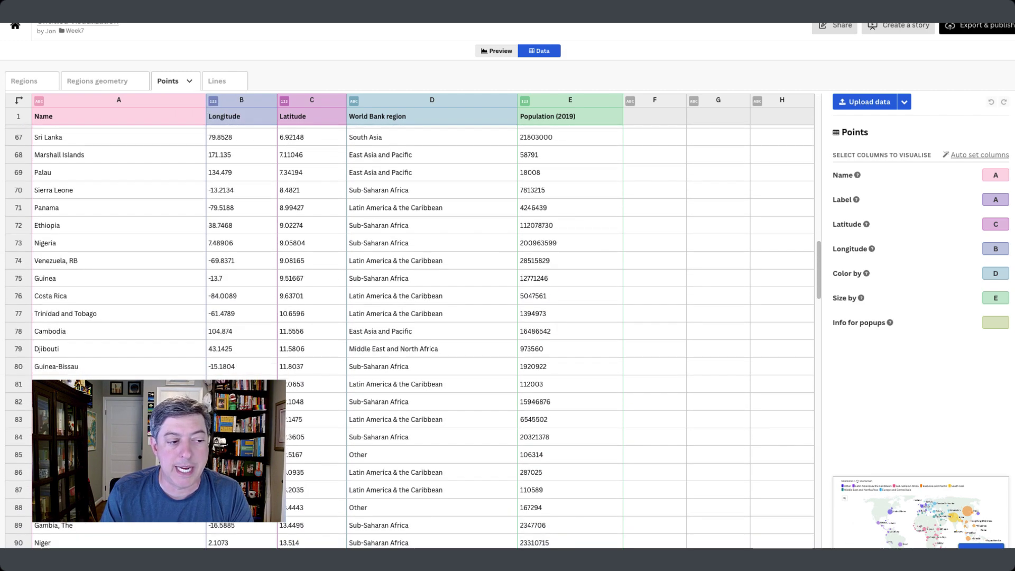
{"action": "key", "text": "ctrl+Home"}
{"action": "key", "text": "Up"}
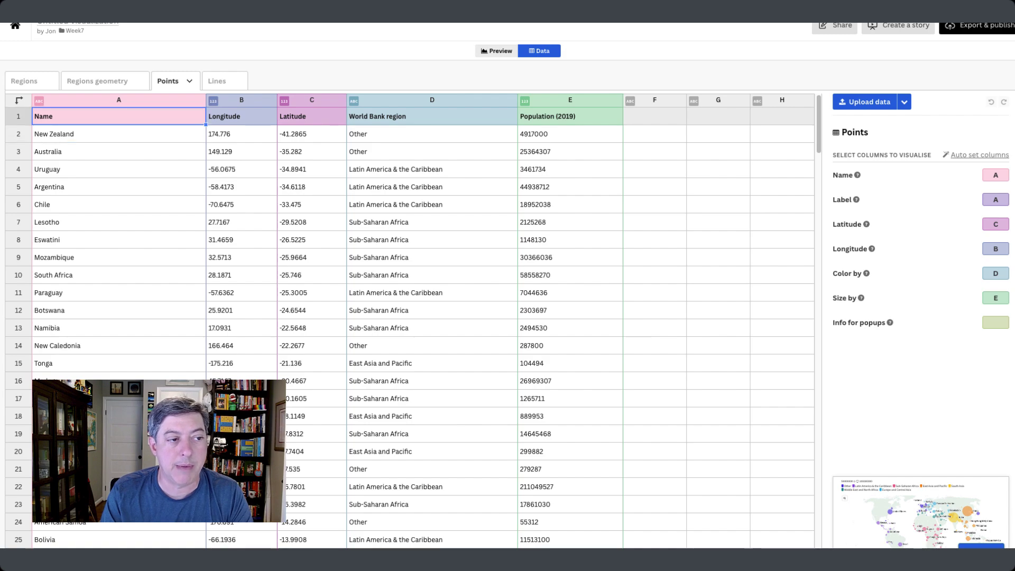
Paste the wonders table over the existing points data and check the final rows
{"action": "key", "text": "ctrl+v"}
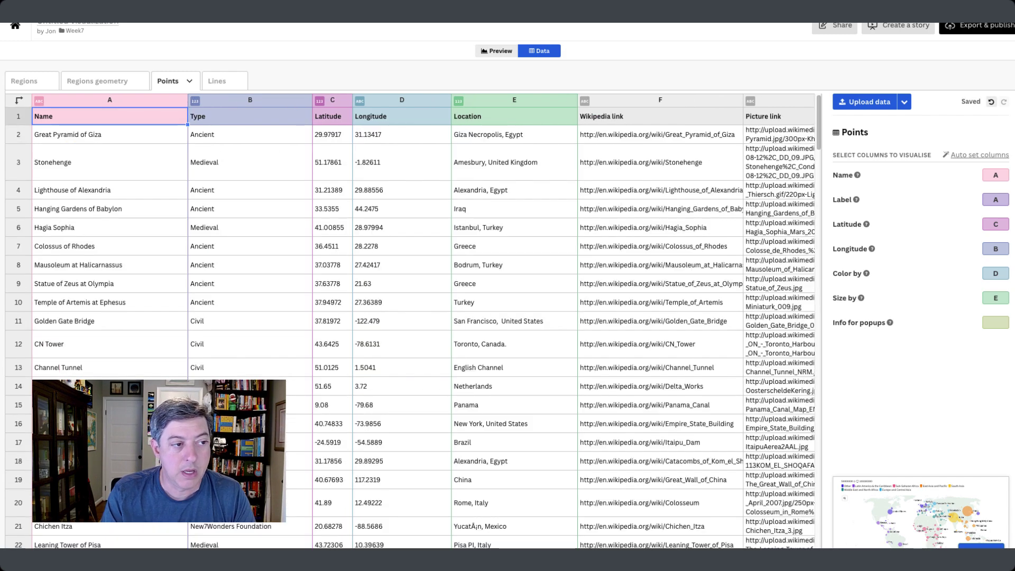
{"action": "scroll", "coordinate": [410, 336], "scroll_direction": "down", "scroll_amount": 1}
{"action": "scroll", "coordinate": [409, 336], "scroll_direction": "down", "scroll_amount": 5}
{"action": "scroll", "coordinate": [410, 336], "scroll_direction": "down", "scroll_amount": 5}
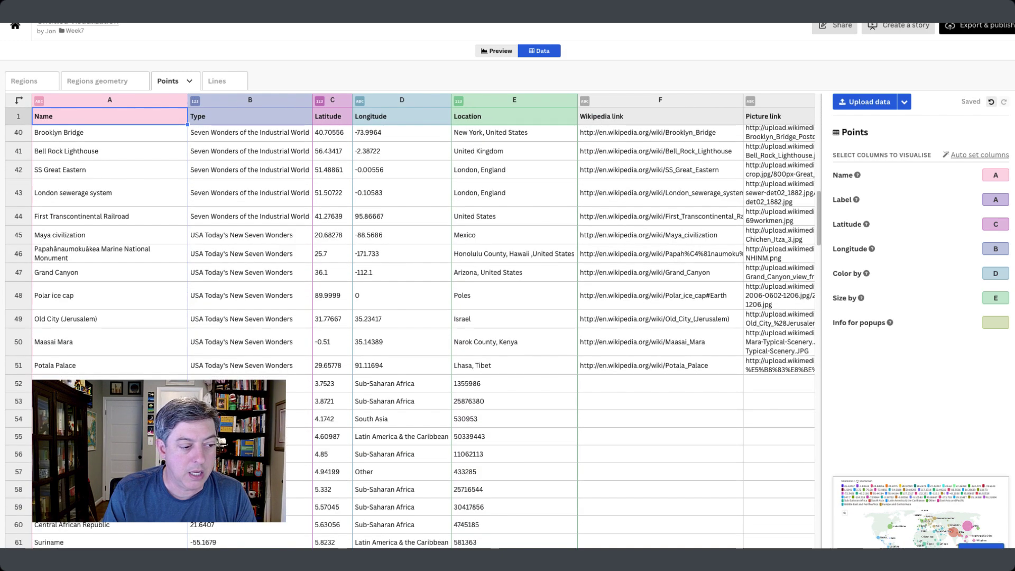
{"action": "left_click_drag", "start_coordinate": [18, 365], "coordinate": [18, 342]}
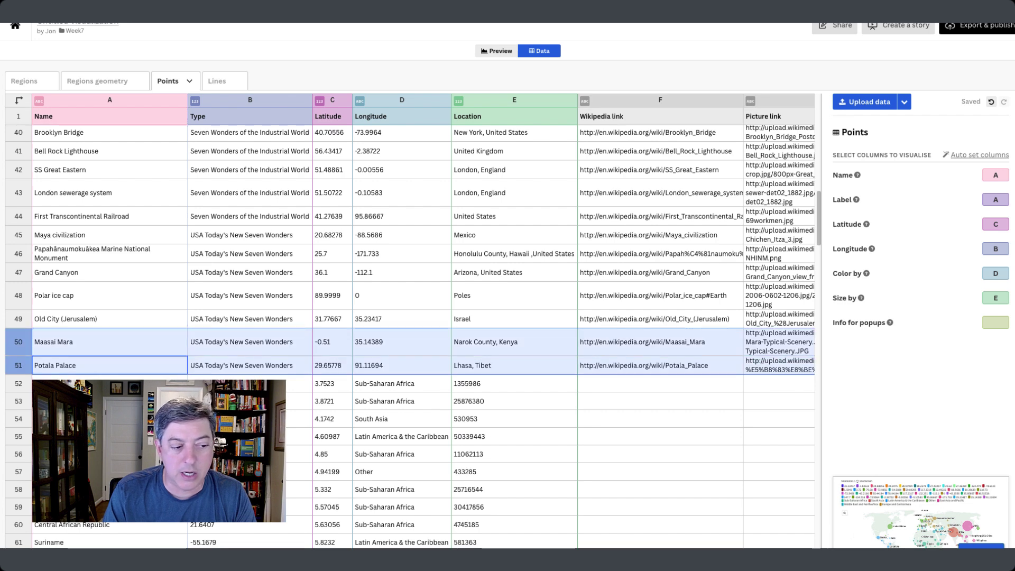
{"action": "scroll", "coordinate": [409, 336], "scroll_direction": "down", "scroll_amount": 1}
{"action": "scroll", "coordinate": [409, 336], "scroll_direction": "down", "scroll_amount": 3}
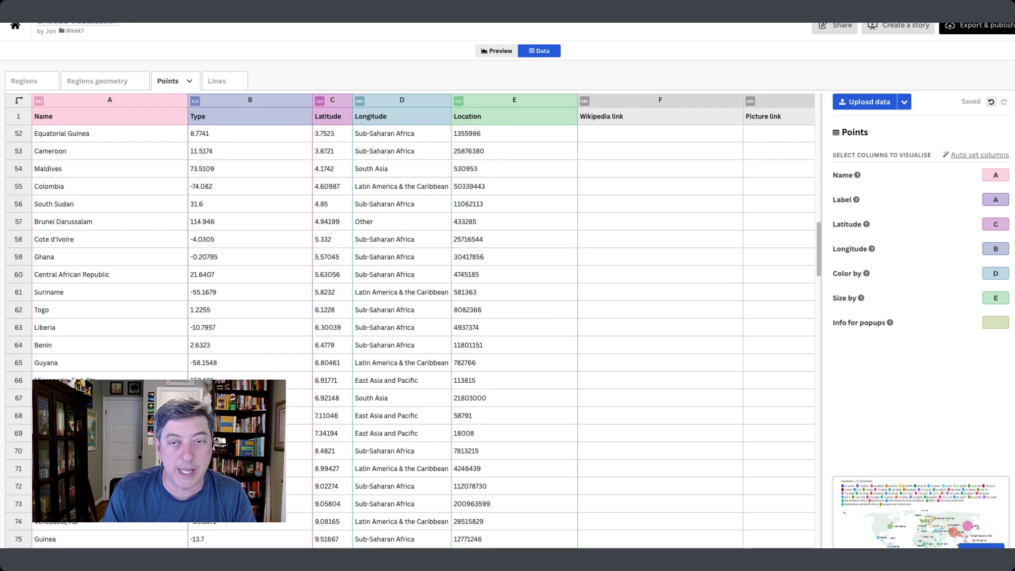
{"action": "scroll", "coordinate": [410, 336], "scroll_direction": "up", "scroll_amount": 15}
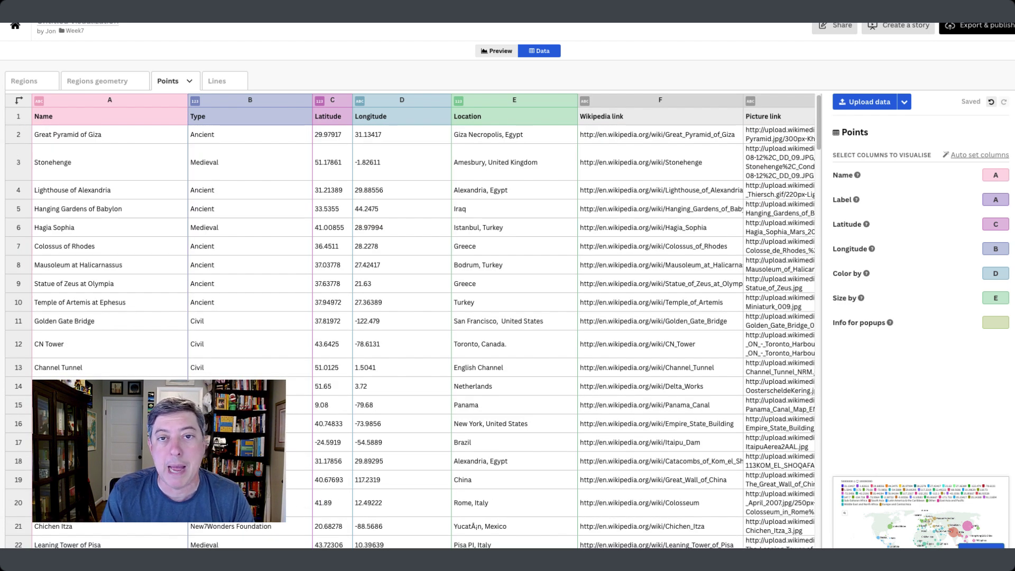
{"action": "key", "text": "ctrl+Home"}
Clear the Points sheet and paste in the 51-row, 8-column wonders table
{"action": "left_click", "coordinate": [189, 81]}
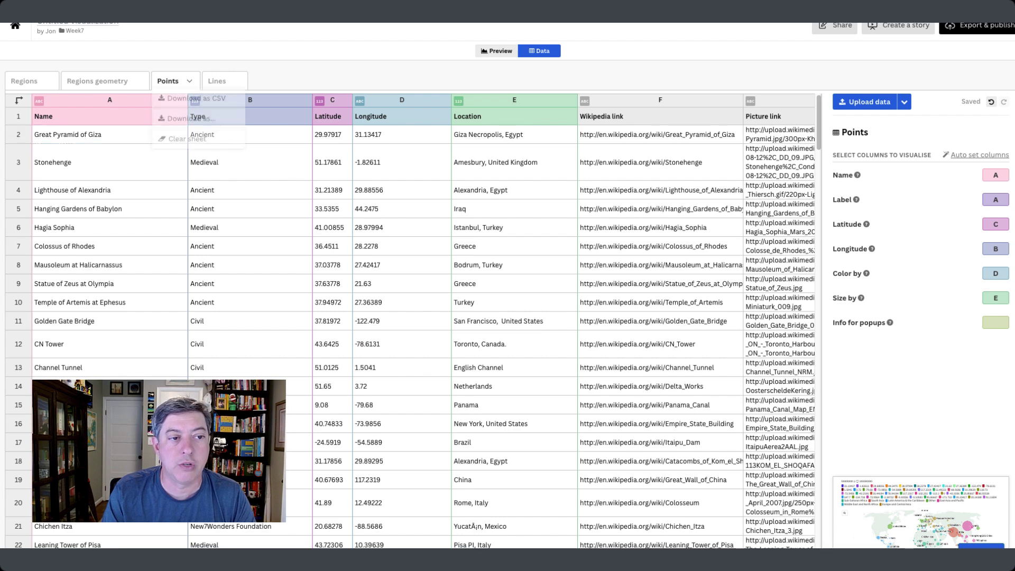
{"action": "left_click", "coordinate": [189, 81]}
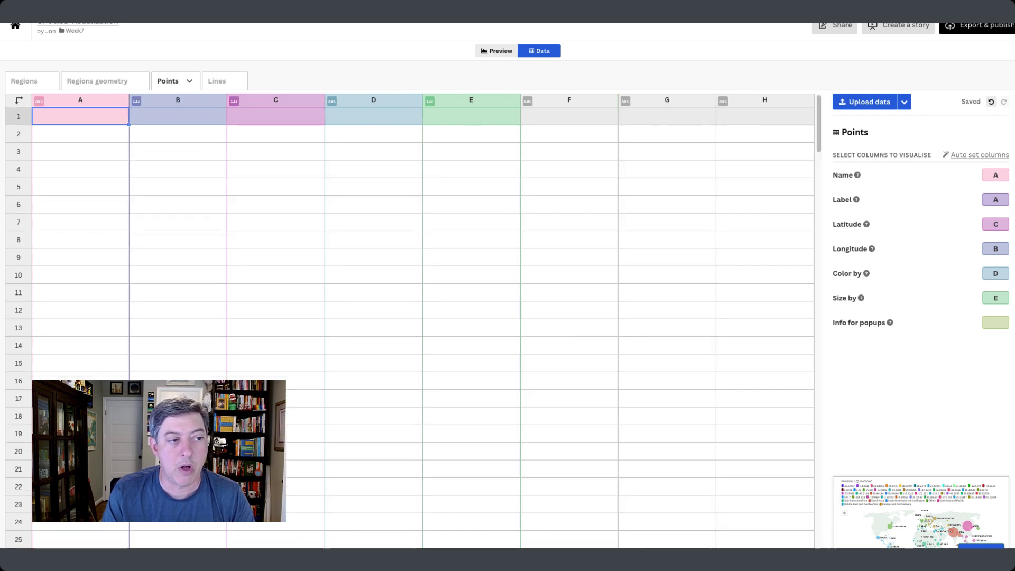
{"action": "key", "text": "ctrl+v"}
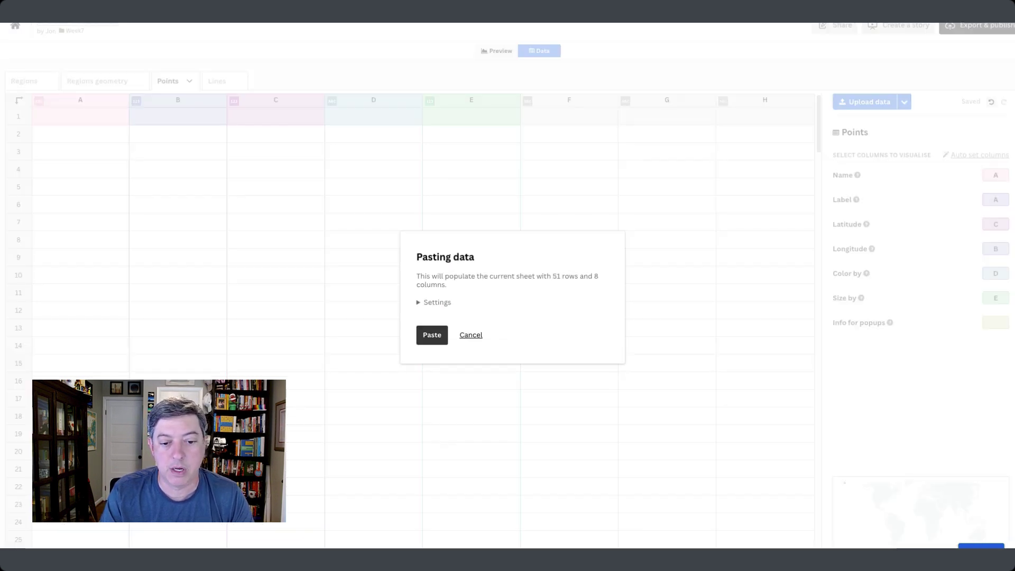
{"action": "key", "text": "Return"}
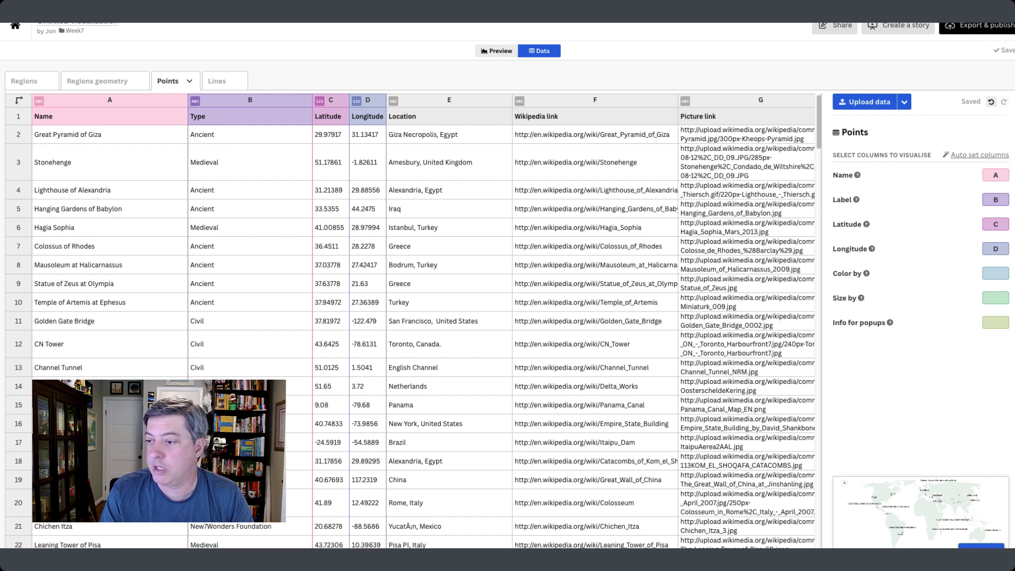
Colour points by column B, use columns E-G for popup info, and view the preview
{"action": "left_click", "coordinate": [995, 273]}
{"action": "type", "text": "B"}
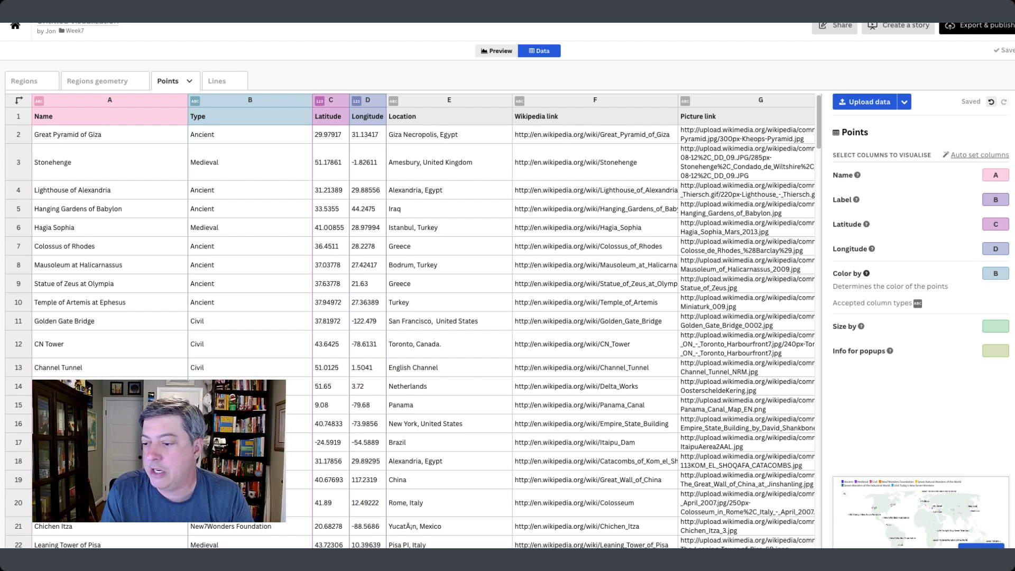
{"action": "type", "text": "E-G"}
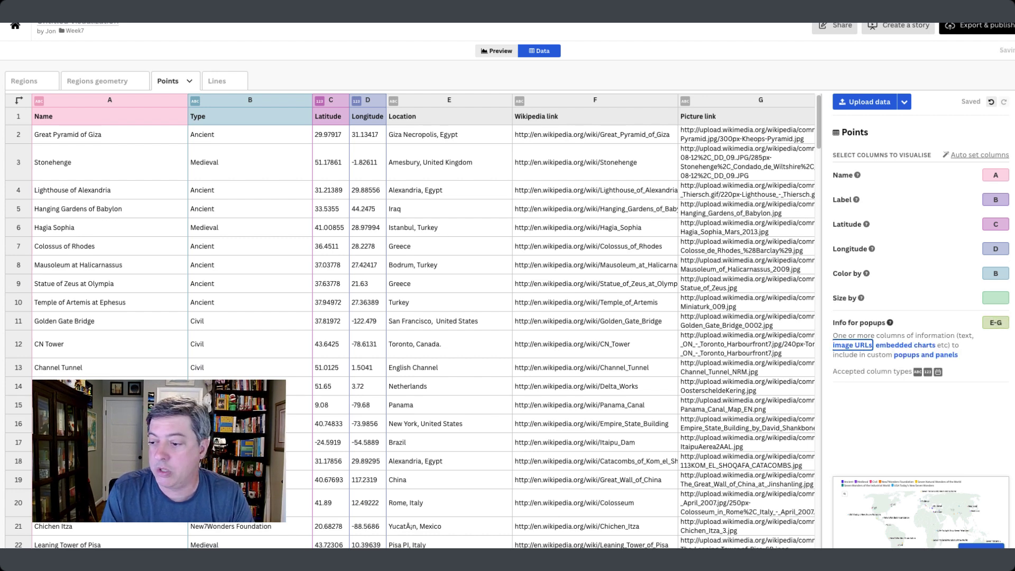
{"action": "left_click", "coordinate": [496, 50]}
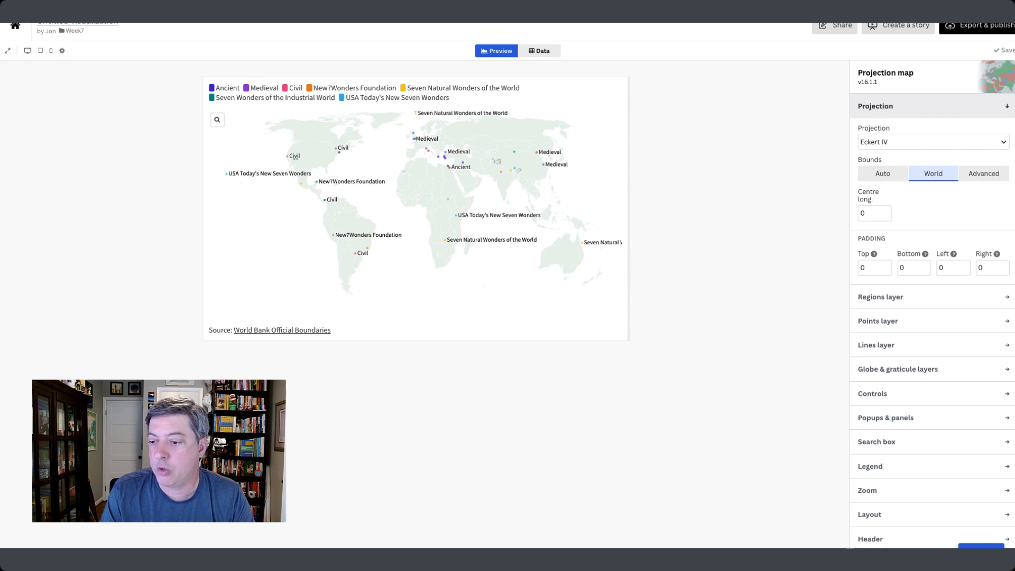
Increase the map points' radius to 8 in the Points layer settings
{"action": "left_click", "coordinate": [877, 321]}
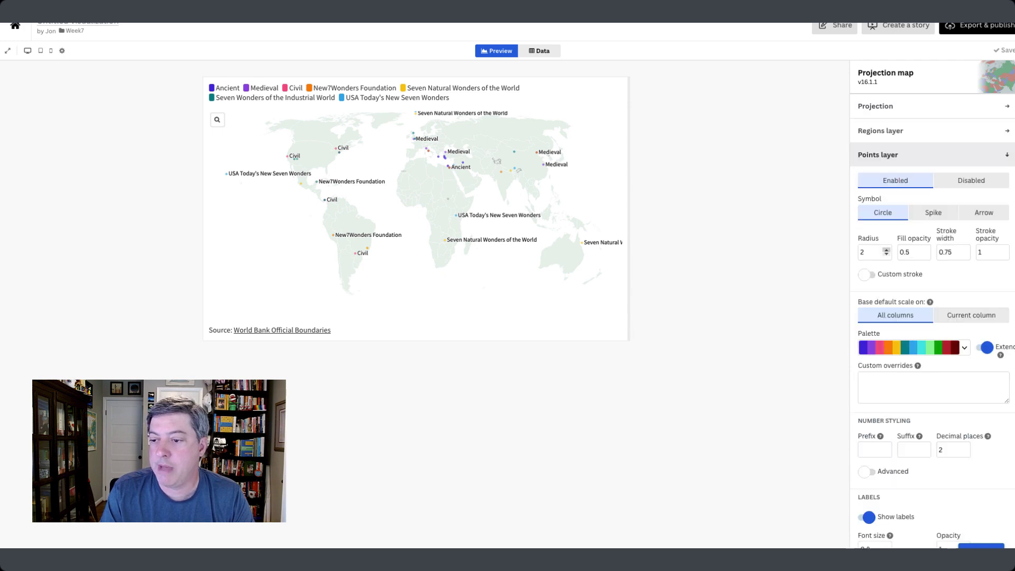
{"action": "key", "text": "Up"}
{"action": "key", "text": "Up"}
{"action": "key", "text": "Up"}
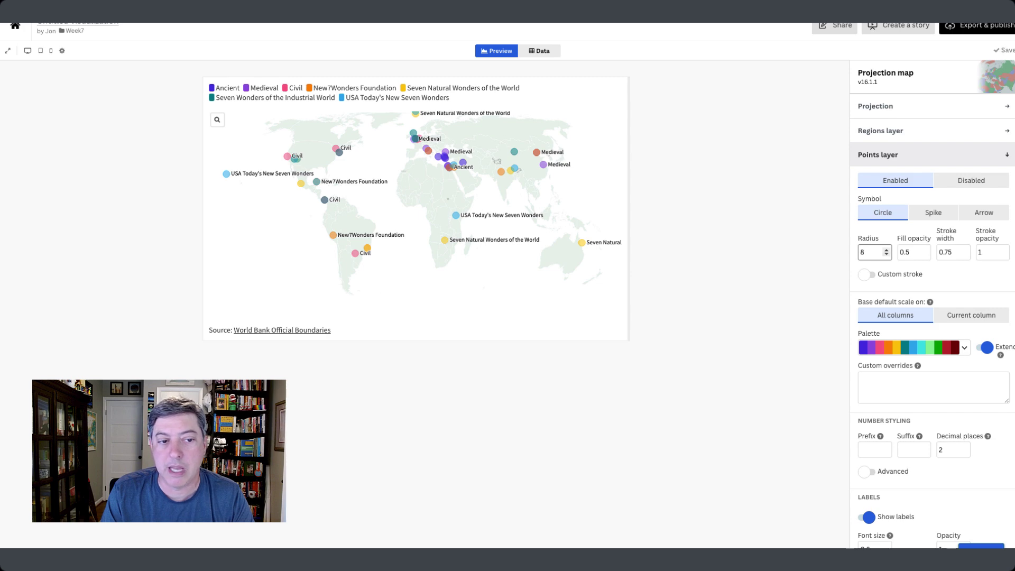
{"action": "left_click", "coordinate": [878, 154]}
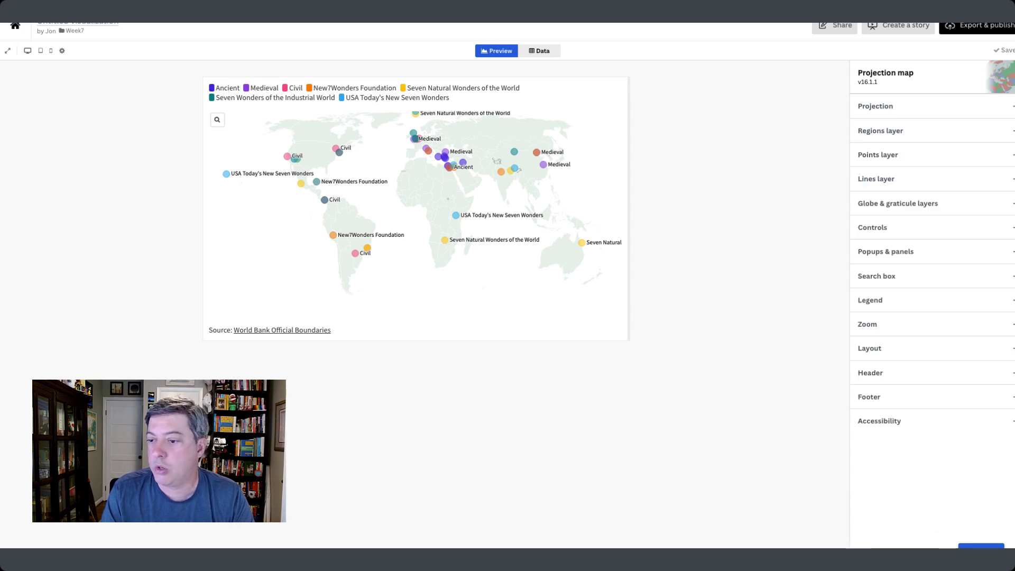
{"action": "left_click", "coordinate": [877, 154]}
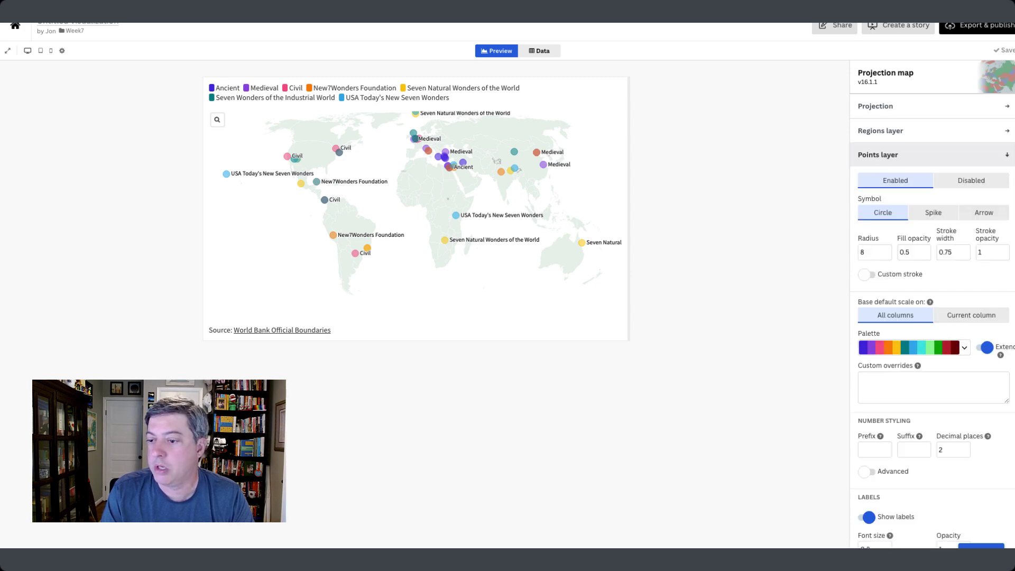
Hide the point labels and set the points' fill opacity to 0.6
{"action": "scroll", "coordinate": [932, 305], "scroll_direction": "down", "scroll_amount": 1}
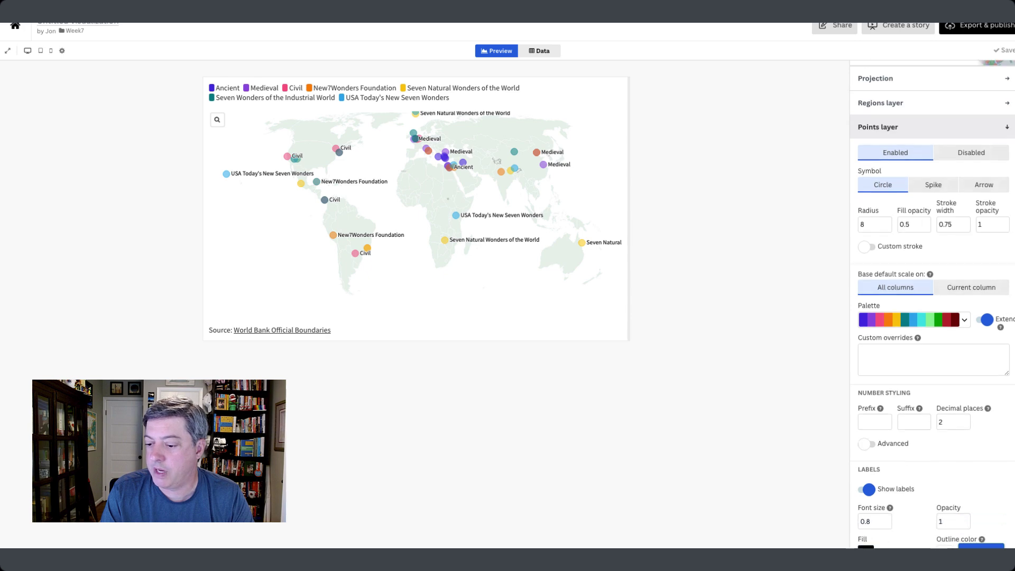
{"action": "scroll", "coordinate": [933, 305], "scroll_direction": "down", "scroll_amount": 2}
{"action": "left_click", "coordinate": [866, 398]}
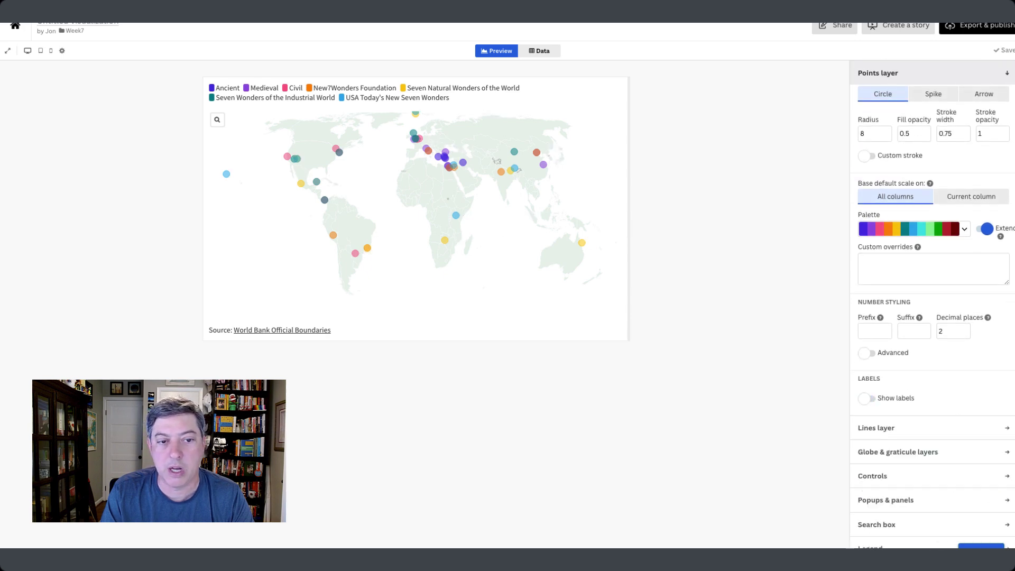
{"action": "scroll", "coordinate": [922, 191], "scroll_direction": "up", "scroll_amount": 1}
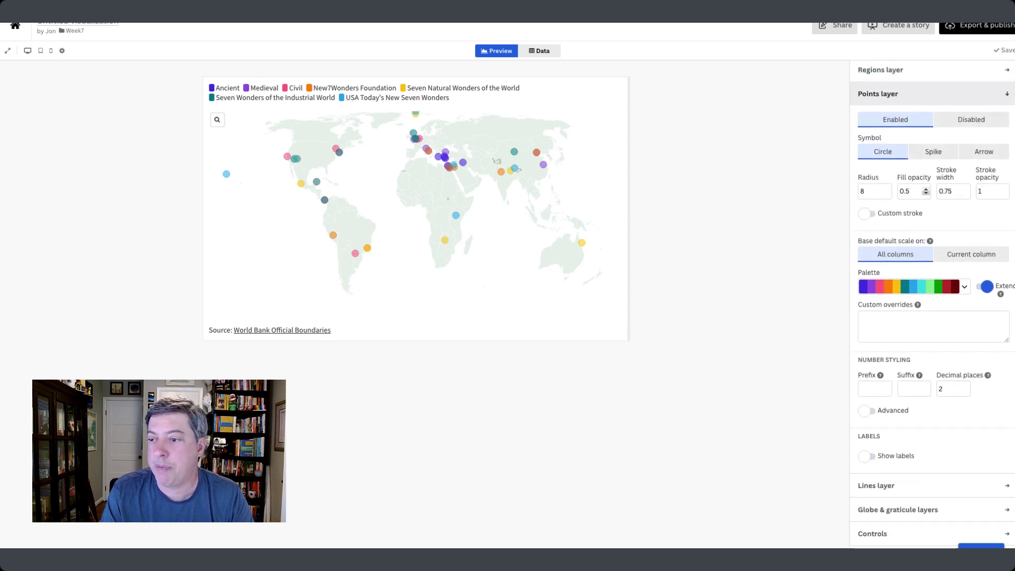
{"action": "left_click", "coordinate": [926, 189]}
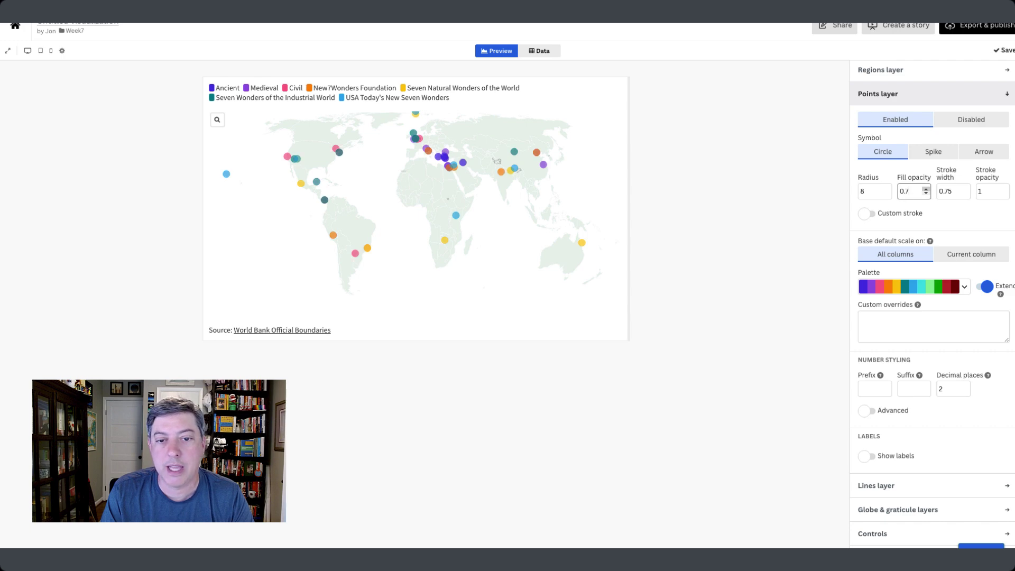
{"action": "left_click", "coordinate": [925, 194]}
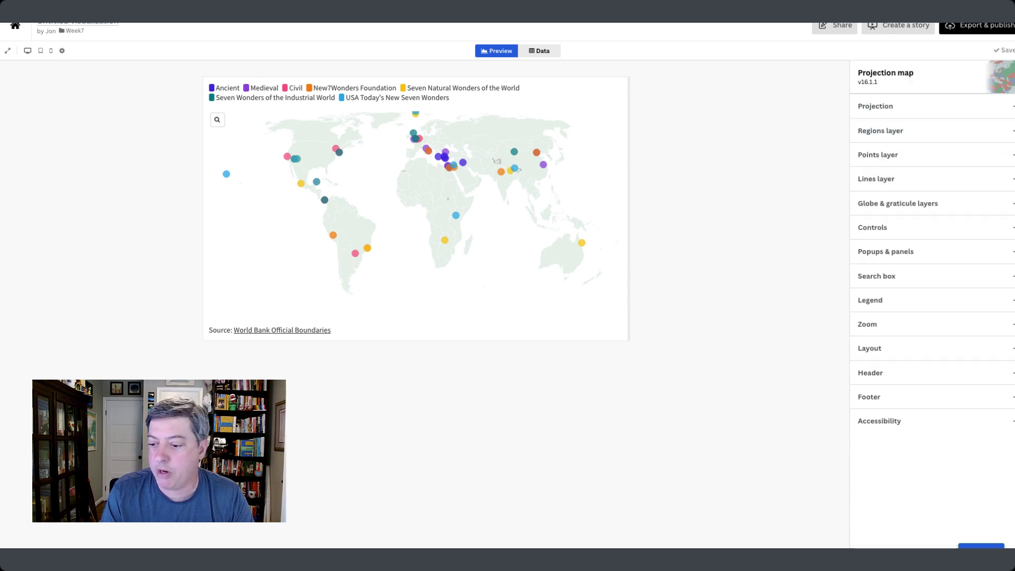
Set the footer source name to 'B2VB Week #7'
{"action": "left_click", "coordinate": [868, 396]}
{"action": "scroll", "coordinate": [930, 317], "scroll_direction": "down", "scroll_amount": 4}
{"action": "left_click", "coordinate": [878, 311]}
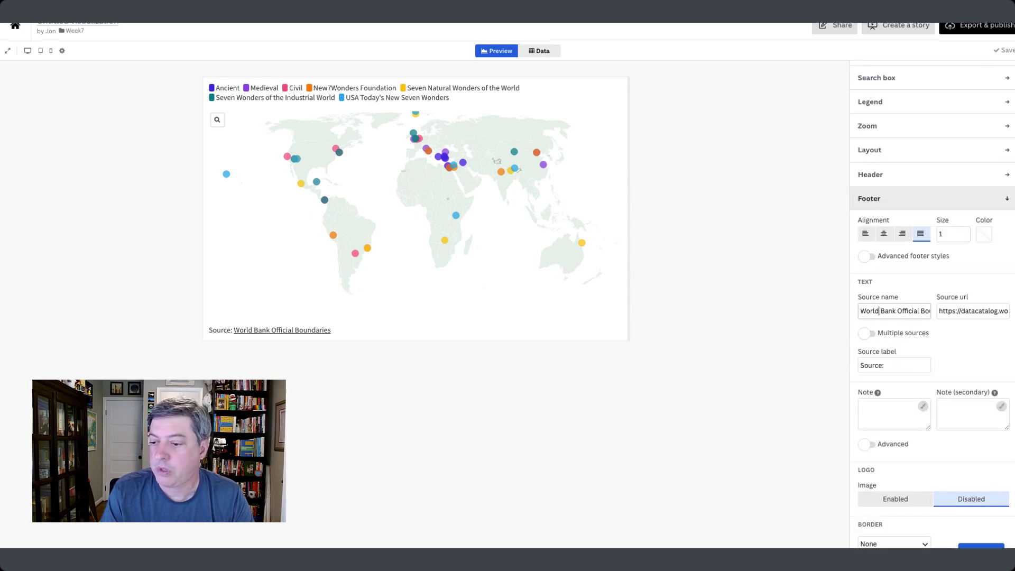
{"action": "key", "text": "ctrl+a"}
{"action": "type", "text": "B2VB "}
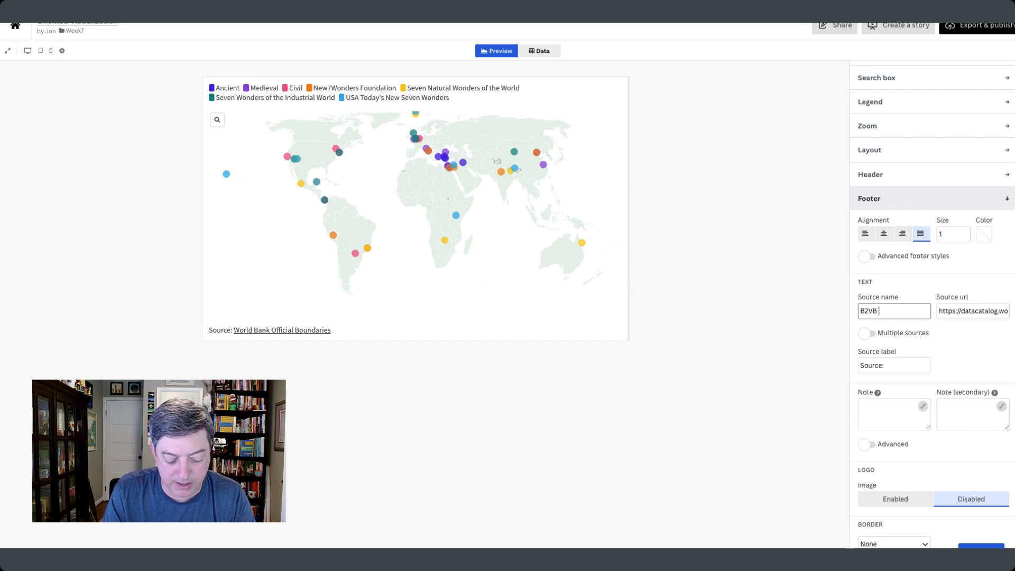
{"action": "type", "text": "Week #7"}
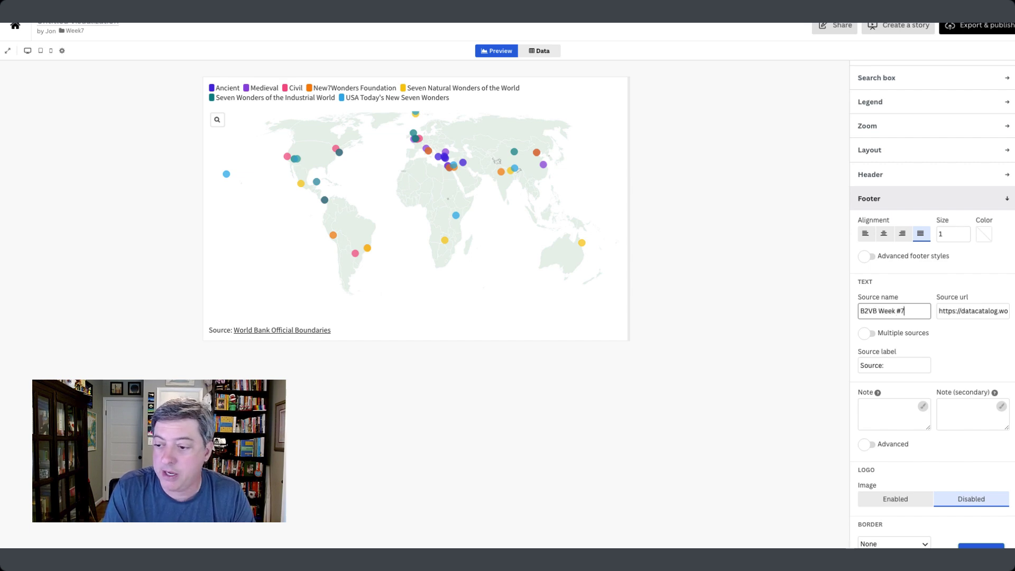
{"action": "key", "text": "Tab"}
Copy the data.world dataset page URL and paste it as the footer's source URL
{"action": "key", "text": "ctrl+Left"}
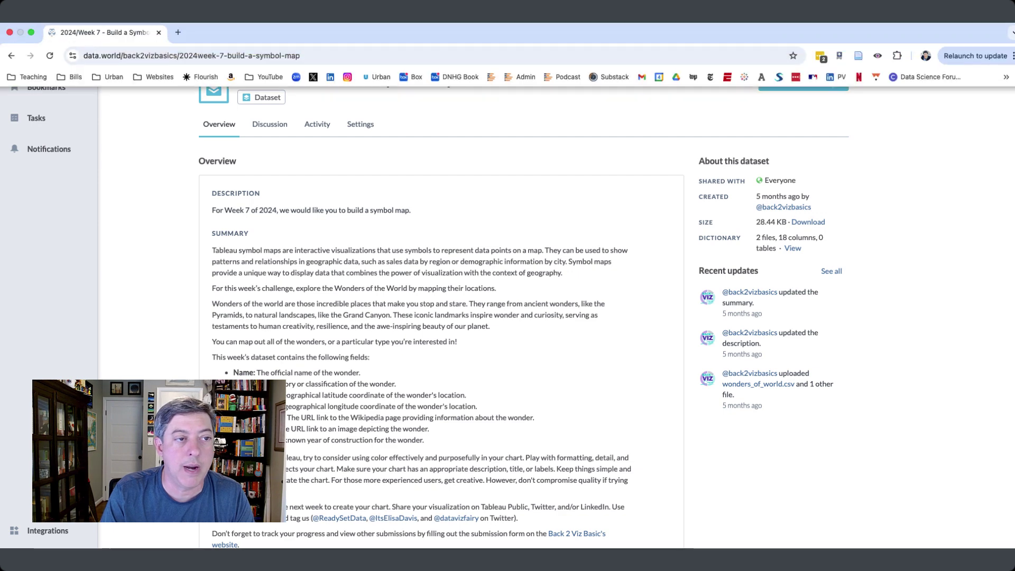
{"action": "key", "text": "ctrl+l"}
{"action": "key", "text": "ctrl+c"}
{"action": "key", "text": "ctrl+Right"}
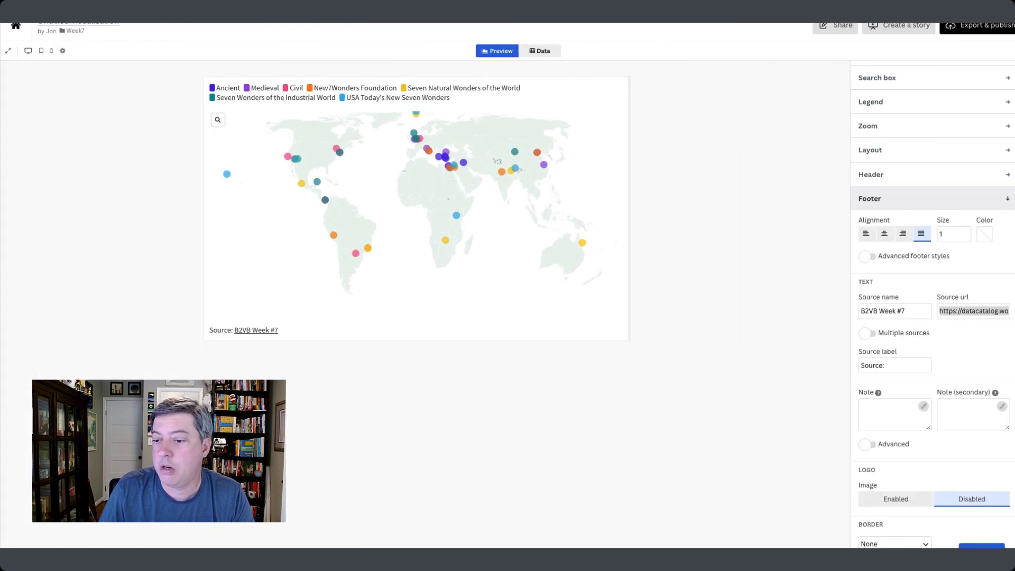
{"action": "key", "text": "ctrl+v"}
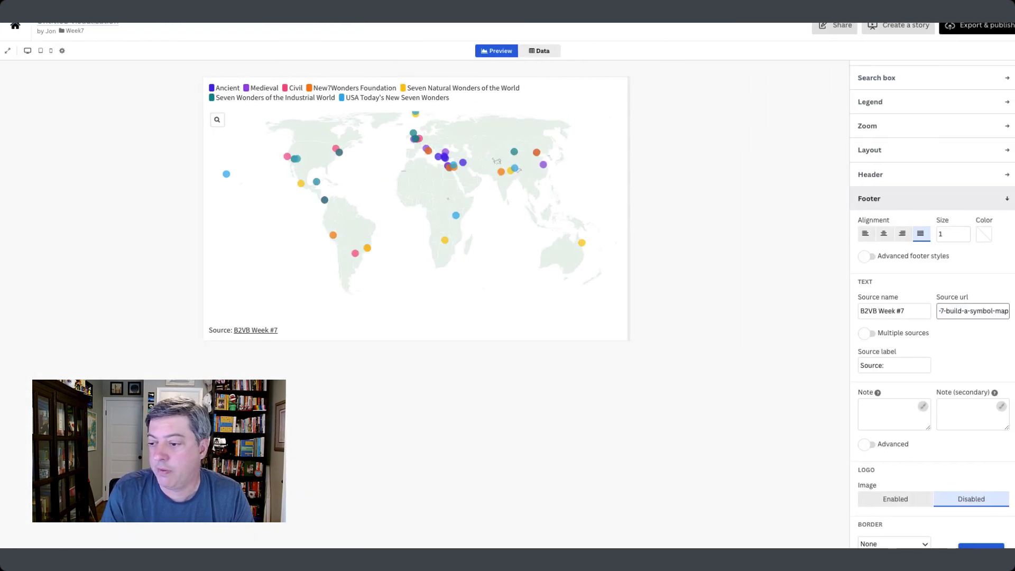
{"action": "key", "text": "Tab"}
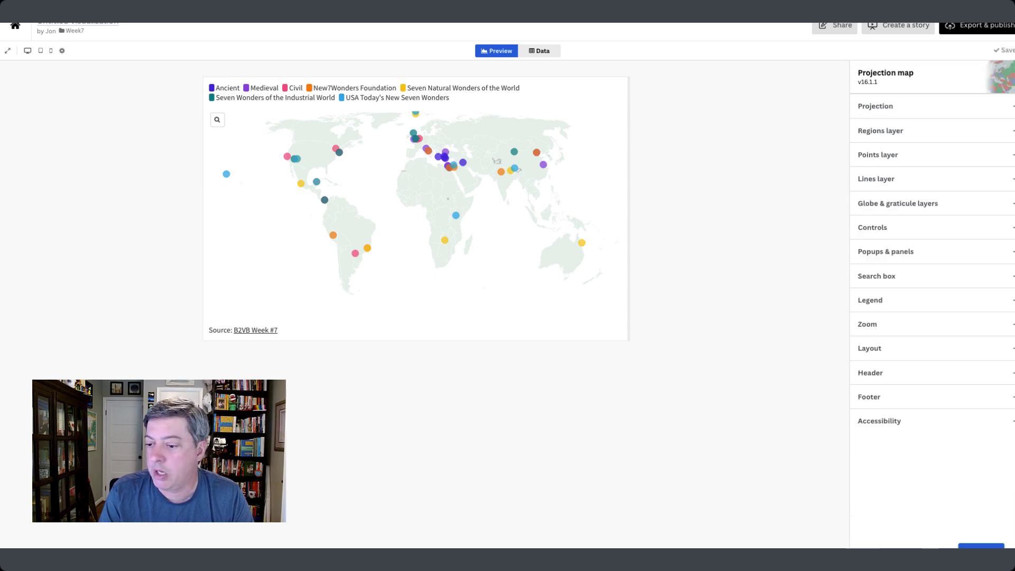
Type 'Wonders of the World' into the Title field of the Header settings
{"action": "left_click", "coordinate": [869, 372]}
{"action": "left_click", "coordinate": [906, 452]}
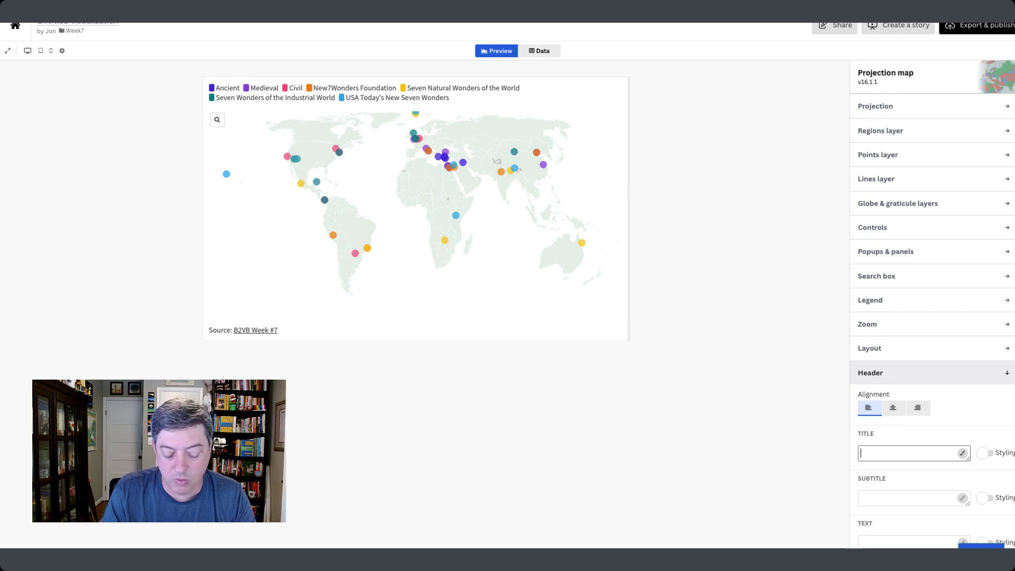
{"action": "type", "text": "Wonders of the Wo"}
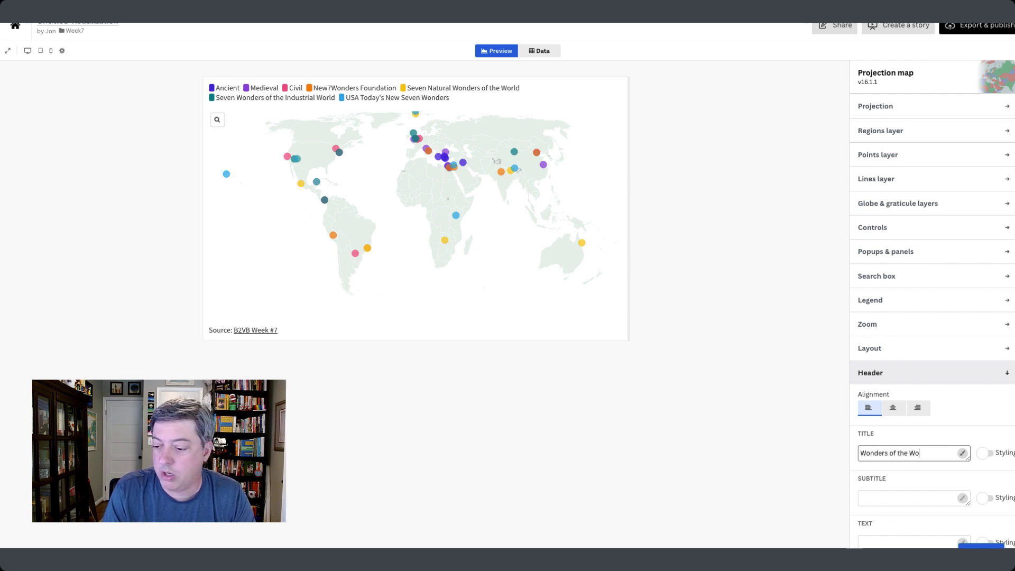
{"action": "type", "text": "rld"}
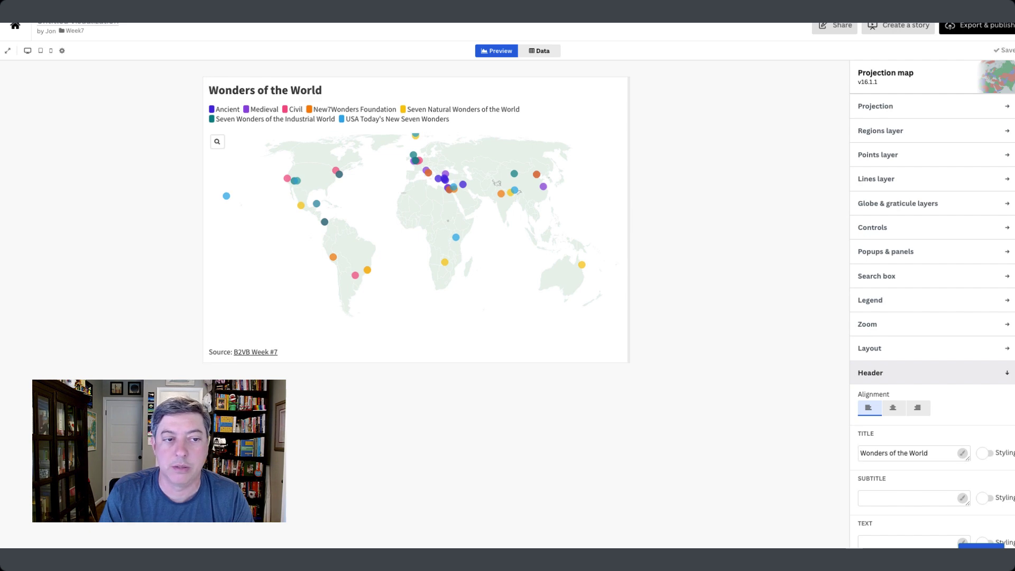
{"action": "mouse_move", "coordinate": [543, 165]}
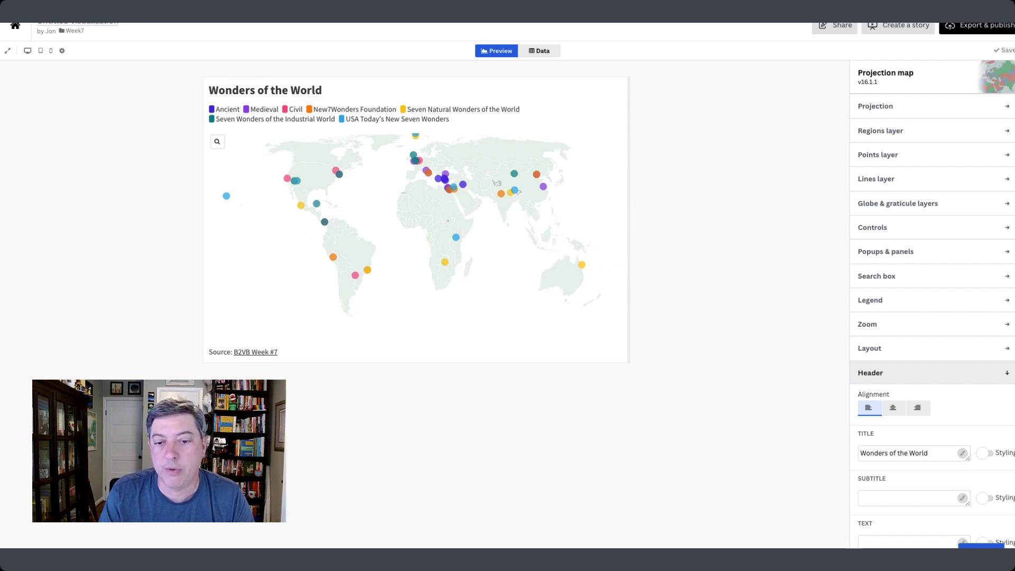
{"action": "mouse_move", "coordinate": [543, 186]}
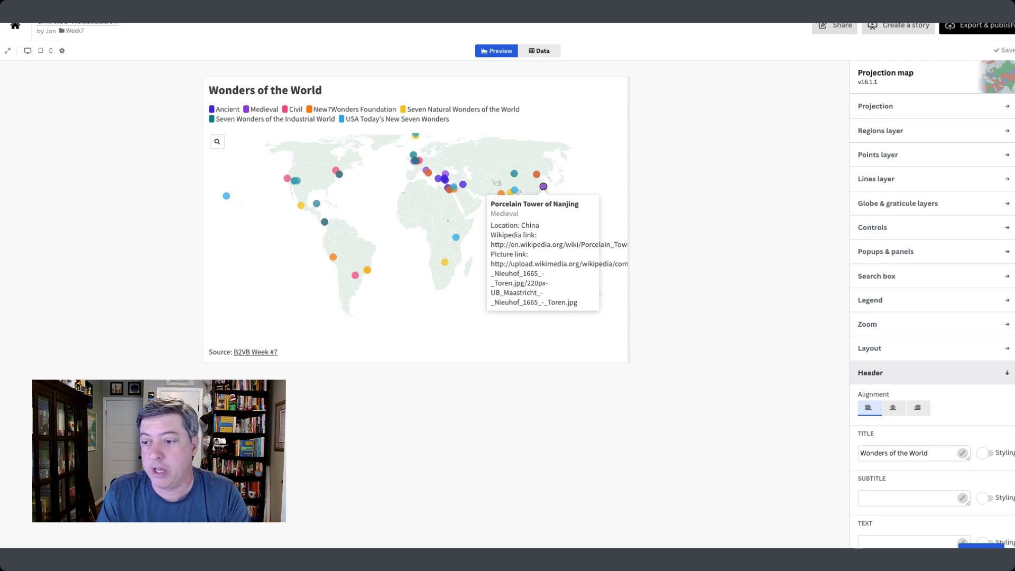
Set point popup content to Custom under Popups & panels
{"action": "left_click", "coordinate": [885, 252]}
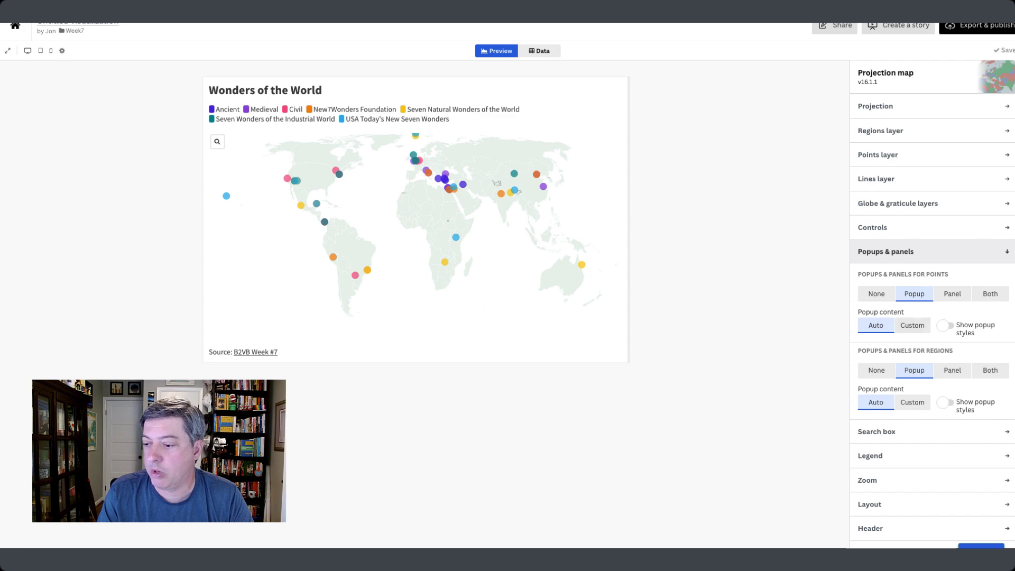
{"action": "left_click", "coordinate": [912, 325]}
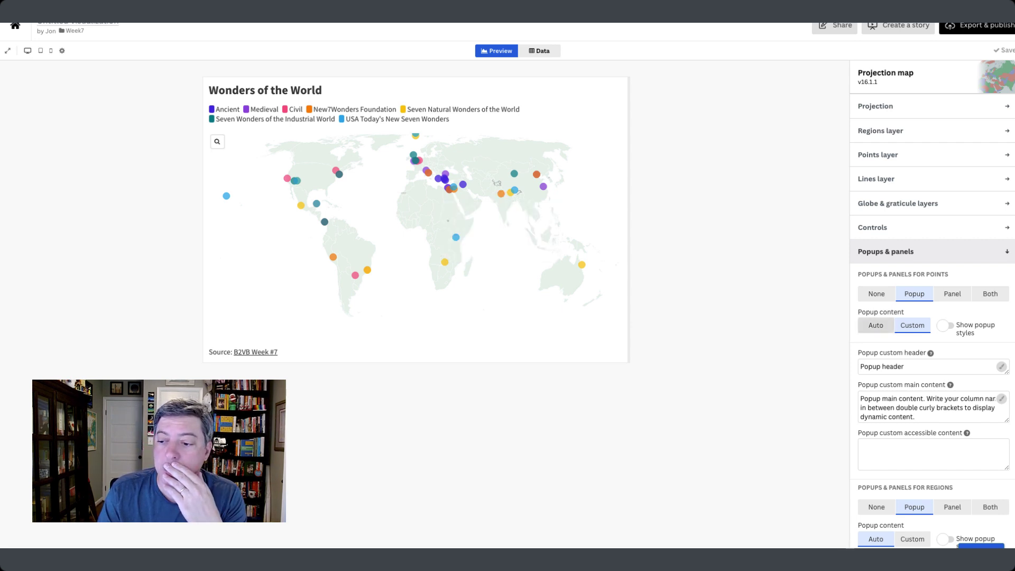
{"action": "left_click", "coordinate": [875, 325]}
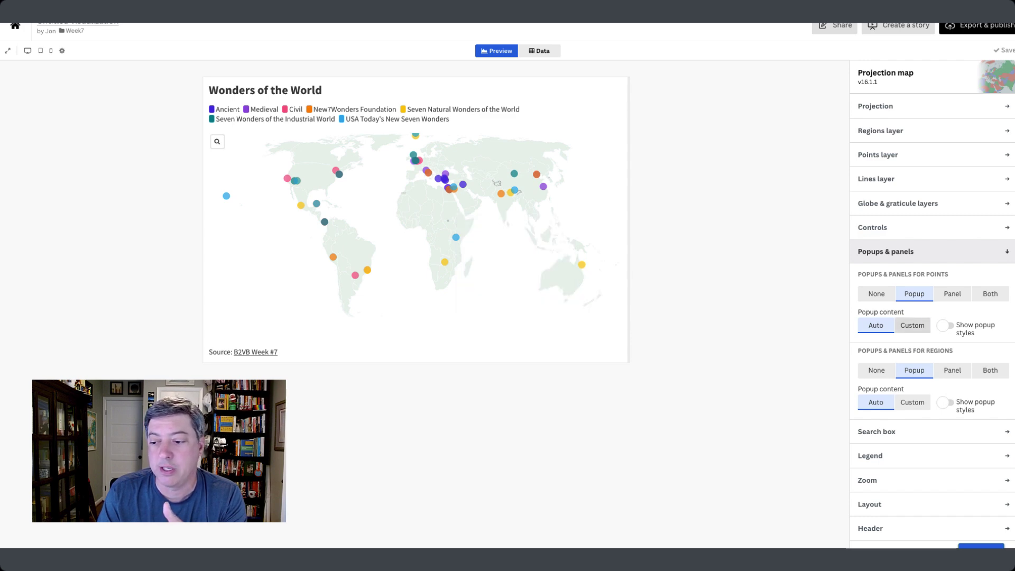
{"action": "left_click", "coordinate": [912, 325]}
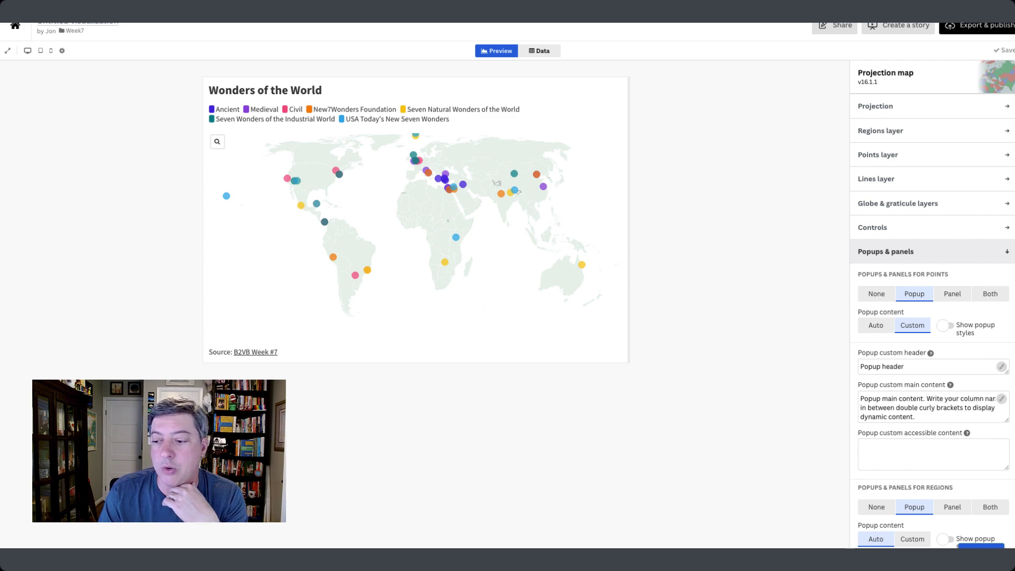
Select the placeholder popup content, keep popups Custom, and select the prepared HTML in Excel
{"action": "left_click", "coordinate": [930, 366]}
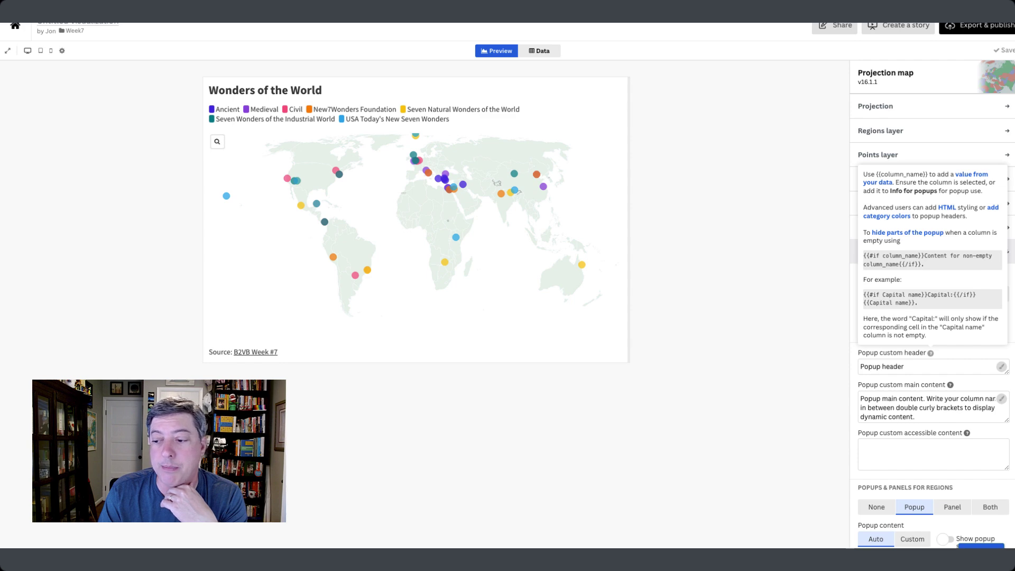
{"action": "left_click", "coordinate": [925, 407]}
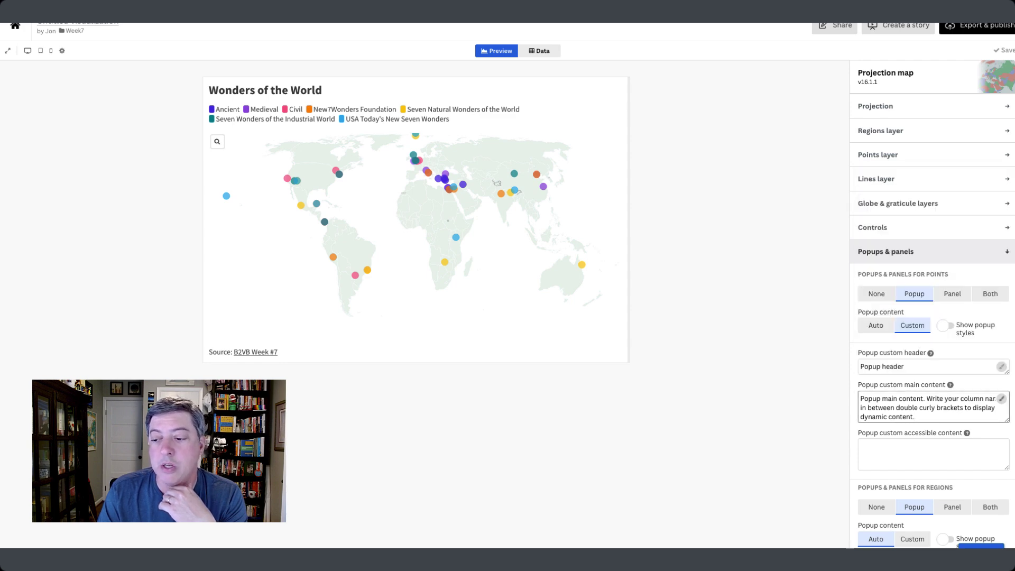
{"action": "key", "text": "ctrl+a"}
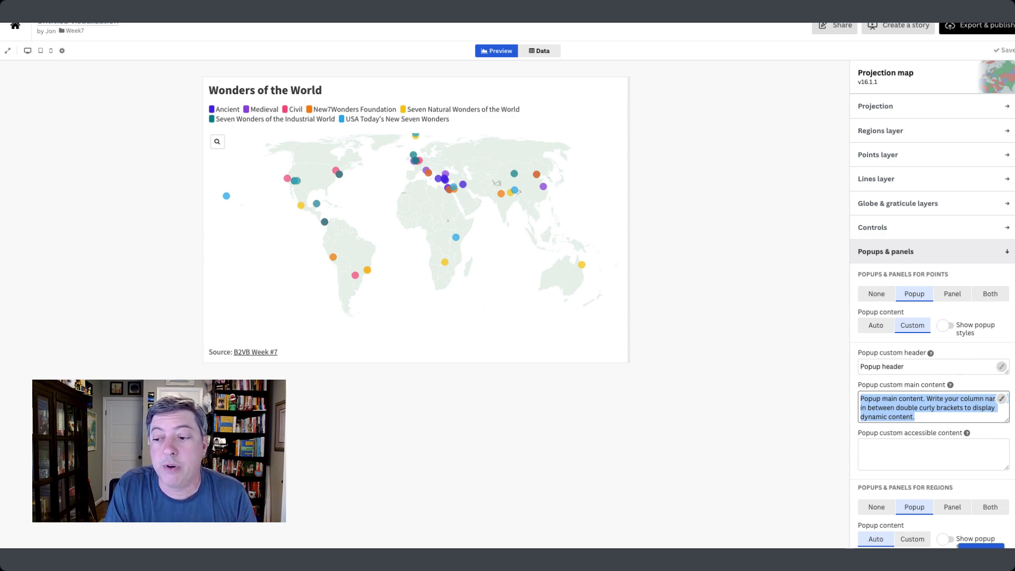
{"action": "left_click", "coordinate": [875, 325]}
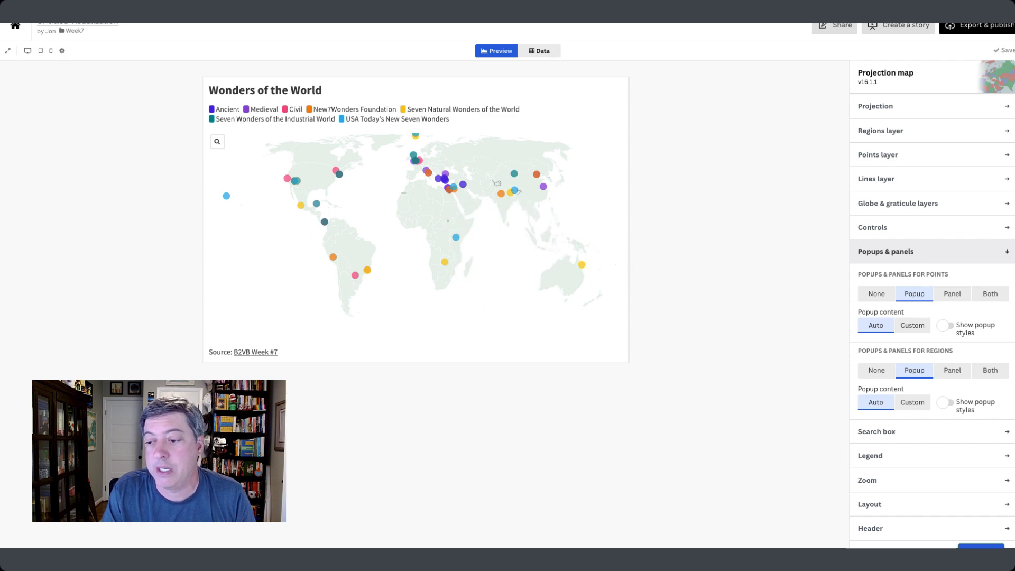
{"action": "left_click", "coordinate": [913, 325]}
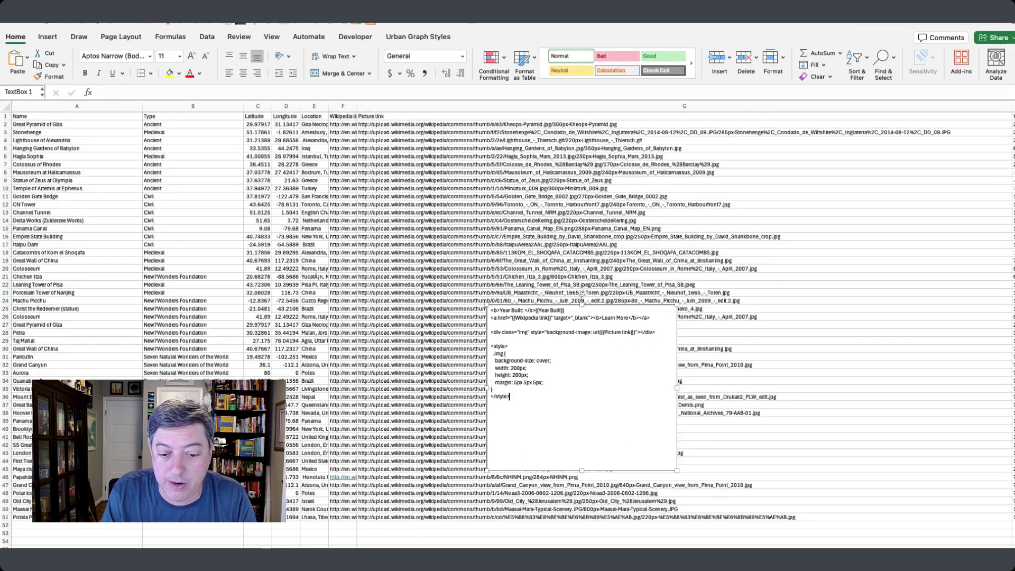
{"action": "key", "text": "super+a"}
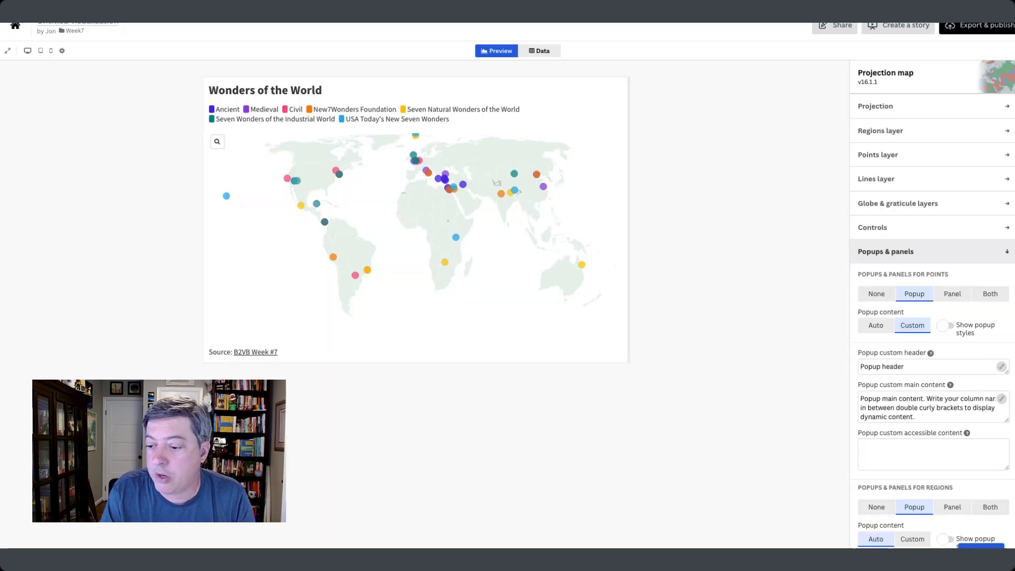
Replace the popup main content with the pasted HTML and swap 'Popup header' for the Name field
{"action": "key", "text": "super+a"}
{"action": "key", "text": "super+v"}
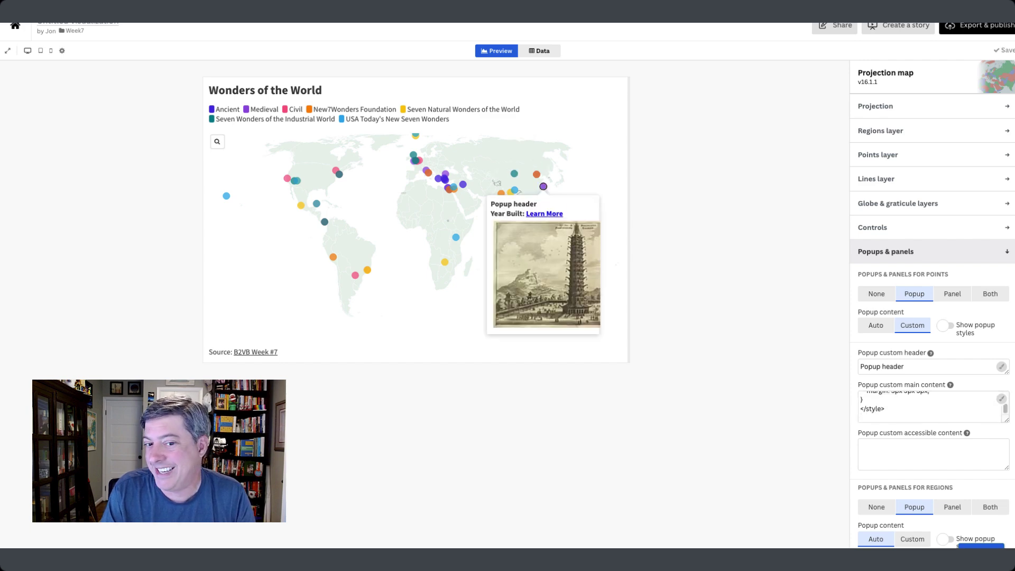
{"action": "triple_click", "coordinate": [898, 366]}
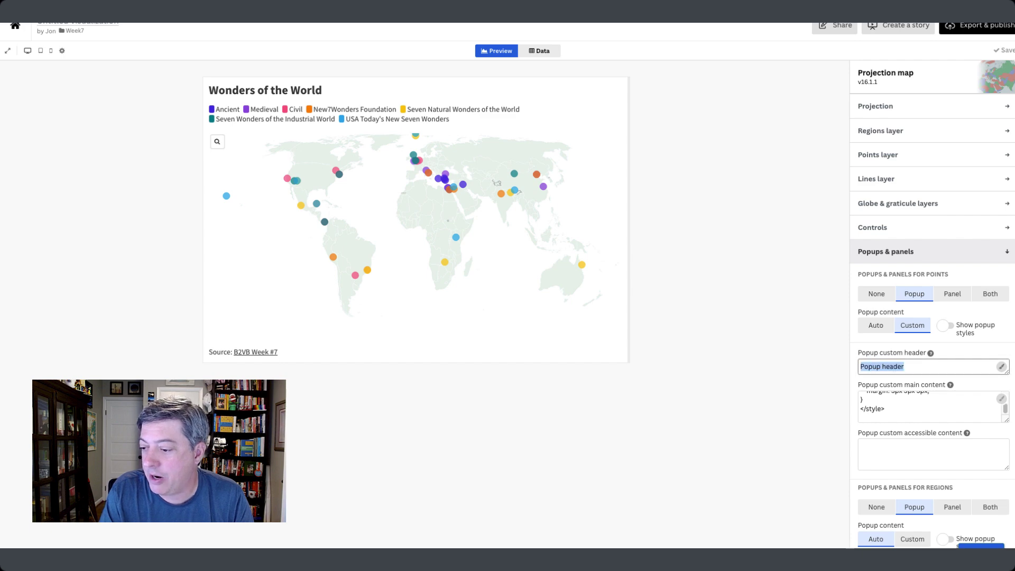
{"action": "left_click", "coordinate": [1000, 366]}
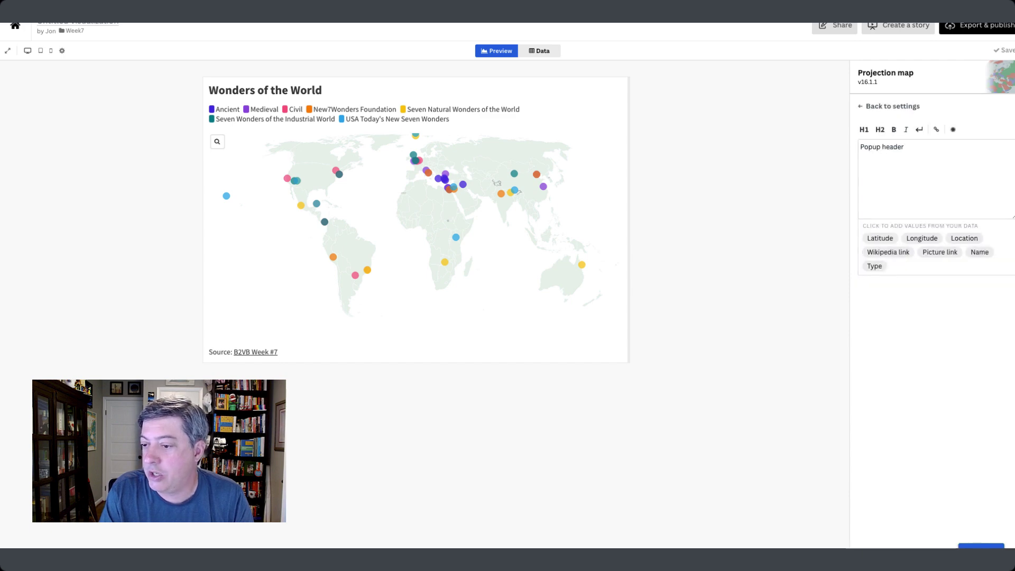
{"action": "key", "text": "ctrl+a"}
{"action": "key", "text": "BackSpace"}
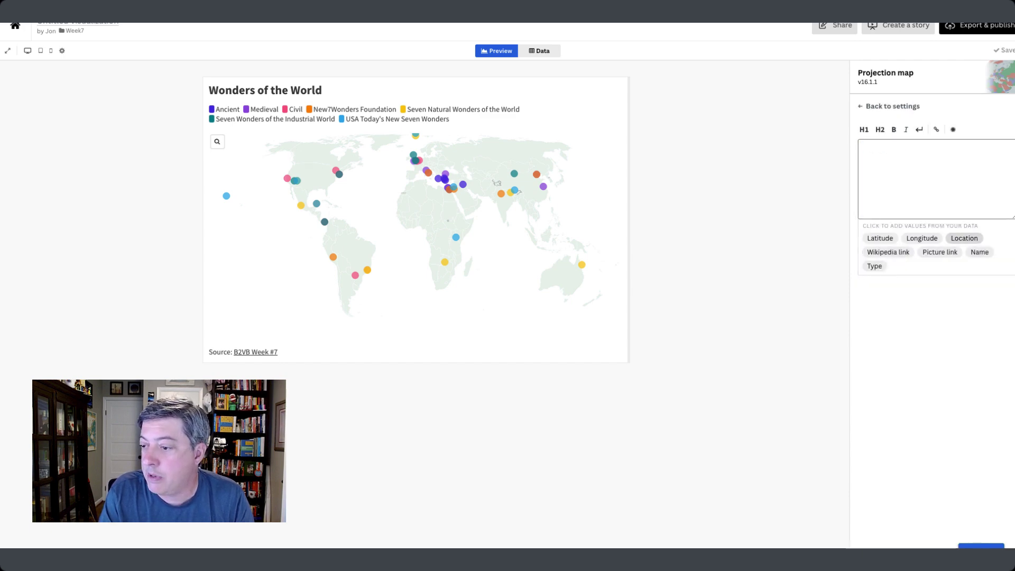
{"action": "left_click", "coordinate": [980, 252]}
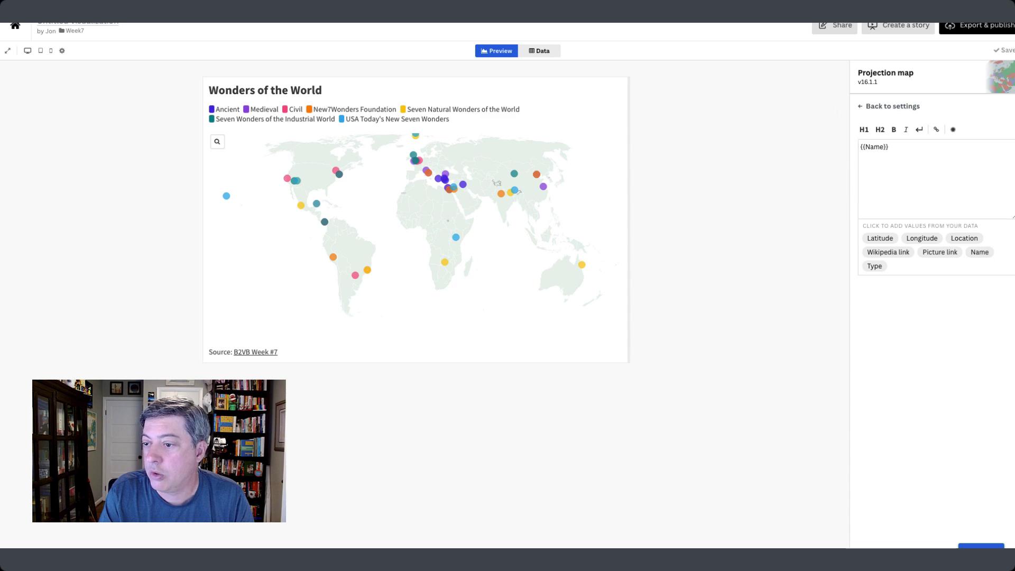
{"action": "key", "text": "Escape"}
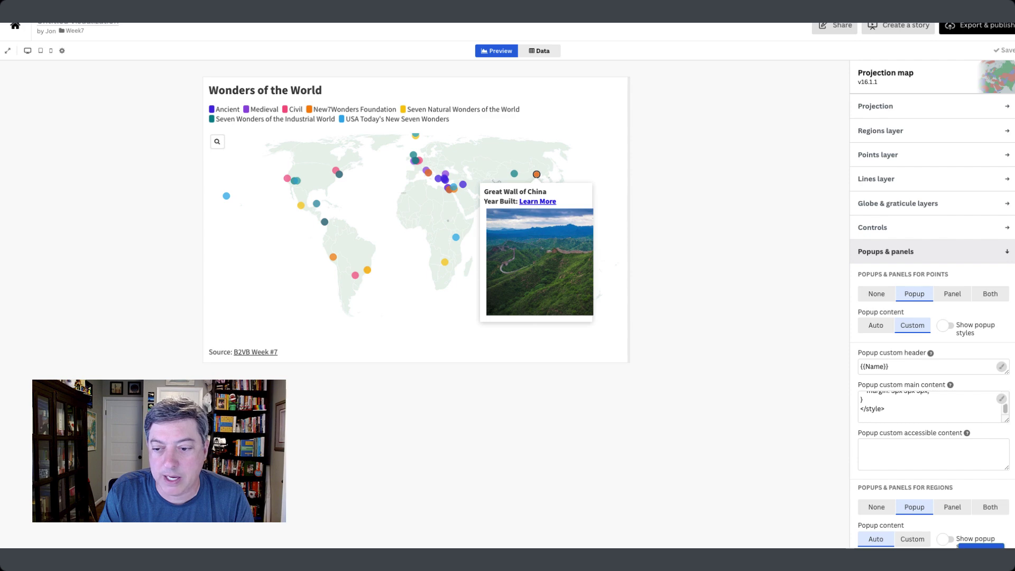
Resize the popup image to 100px width and height and add <br> after {{Year Built}}
{"action": "left_click_drag", "start_coordinate": [1005, 420], "coordinate": [1006, 465]}
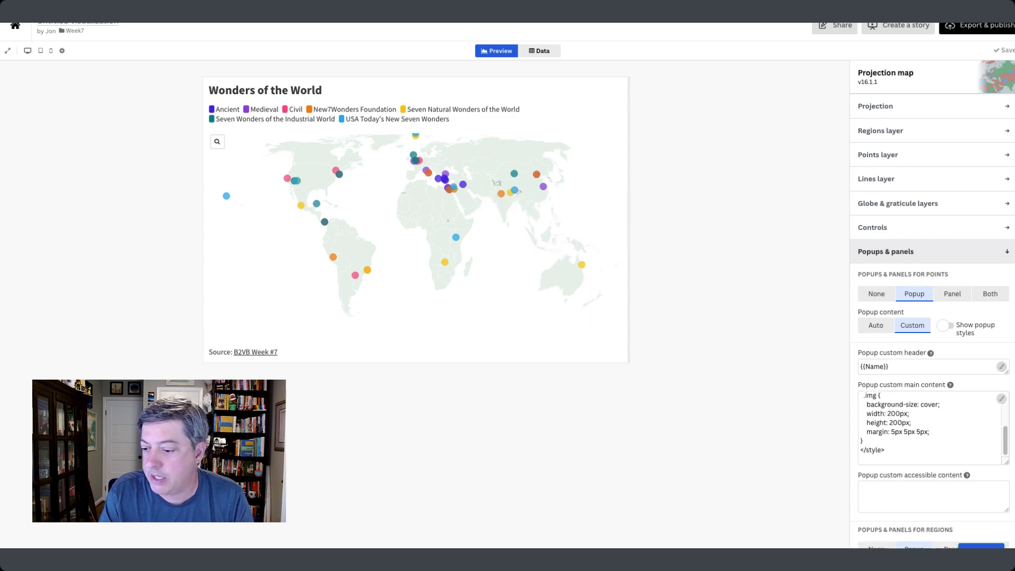
{"action": "left_click", "coordinate": [1001, 398]}
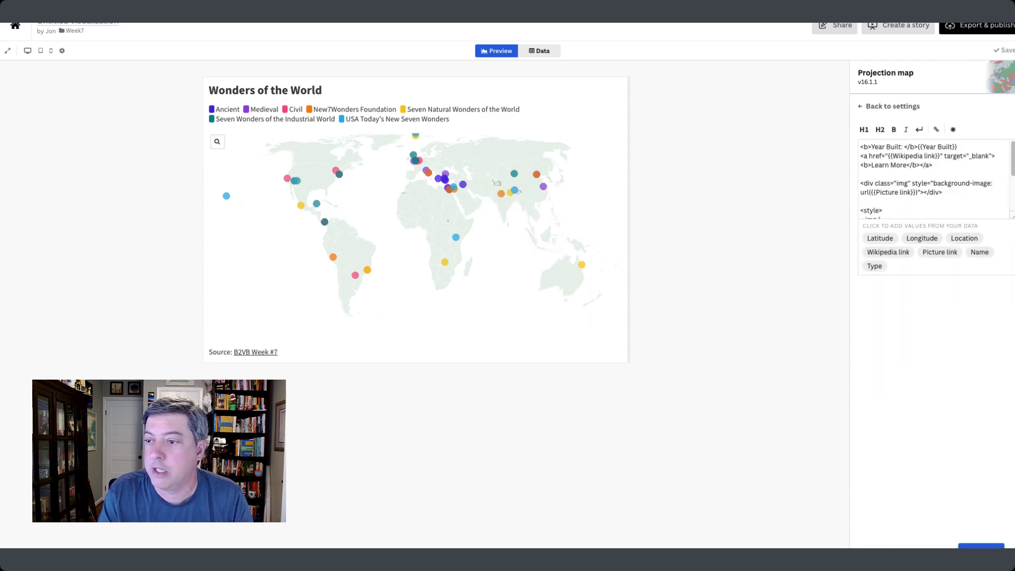
{"action": "left_click_drag", "start_coordinate": [1011, 216], "coordinate": [1010, 318]}
{"action": "left_click", "coordinate": [893, 238]}
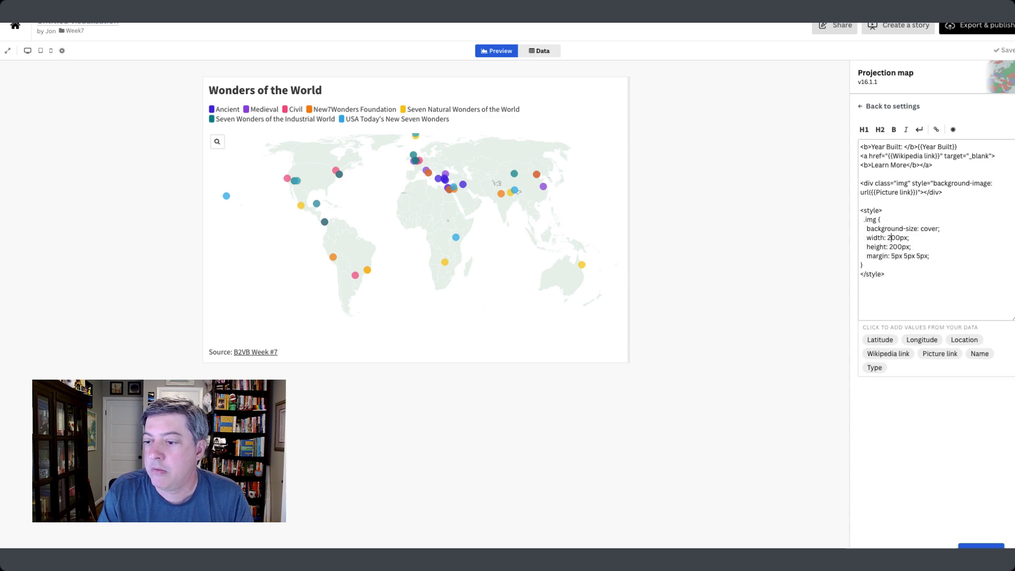
{"action": "key", "text": "BackSpace"}
{"action": "type", "text": "1"}
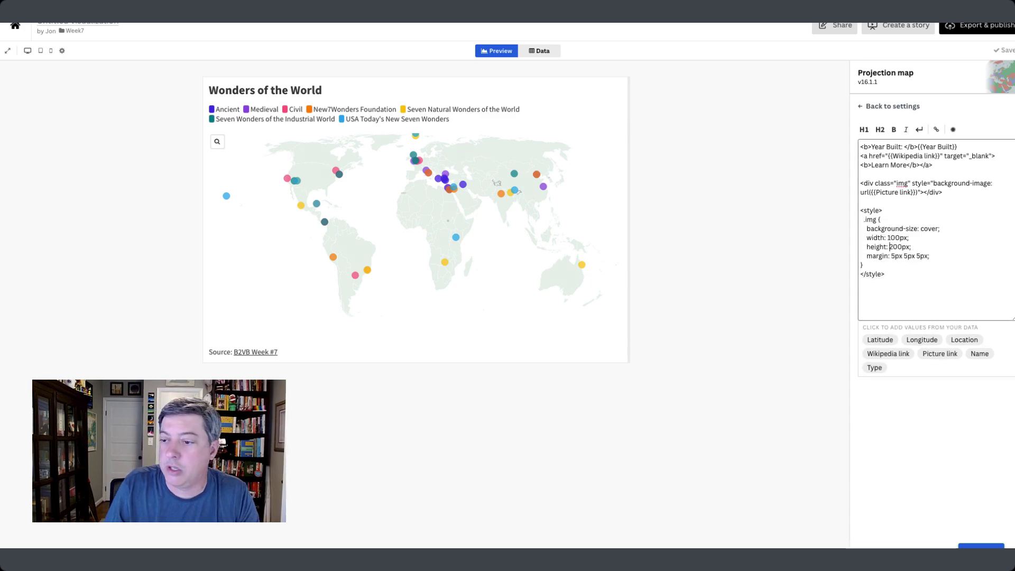
{"action": "left_click", "coordinate": [892, 246]}
{"action": "key", "text": "BackSpace"}
{"action": "type", "text": "1"}
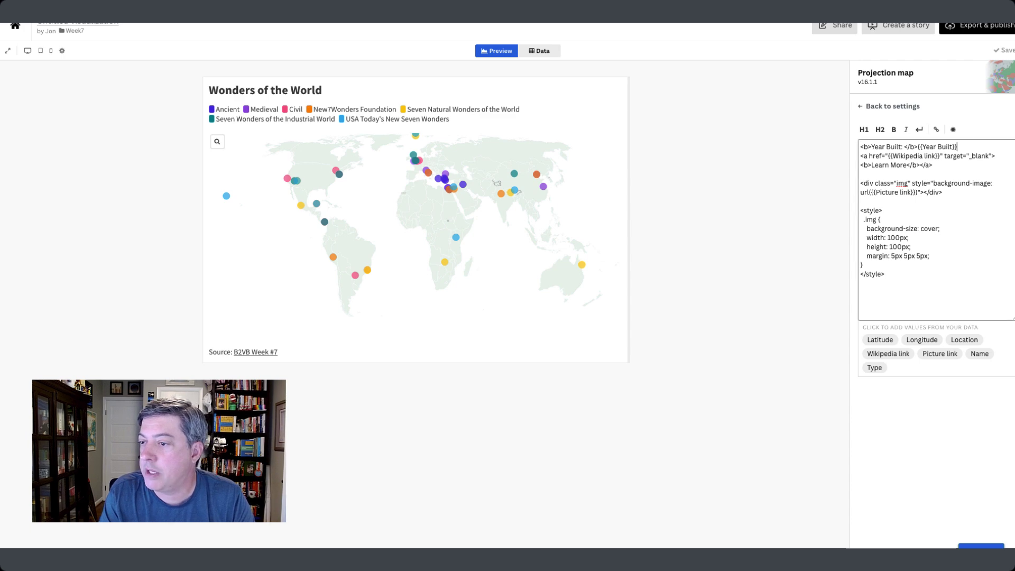
{"action": "left_click", "coordinate": [919, 129]}
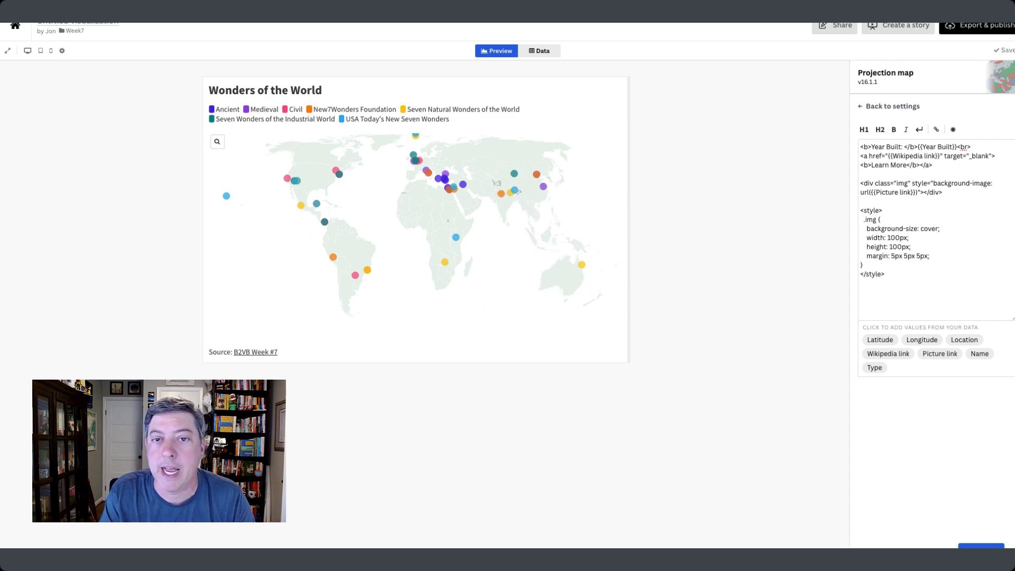
Extend the popup info columns from E-G to E-H so Year Built is included
{"action": "left_click", "coordinate": [539, 51]}
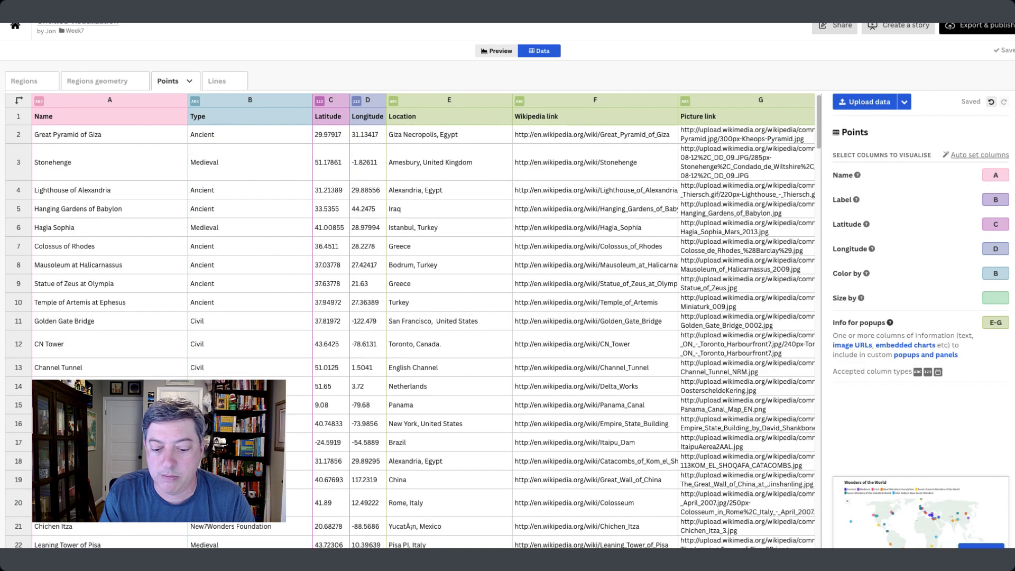
{"action": "scroll", "coordinate": [423, 317], "scroll_direction": "right", "scroll_amount": 2}
{"action": "left_click", "coordinate": [796, 100]}
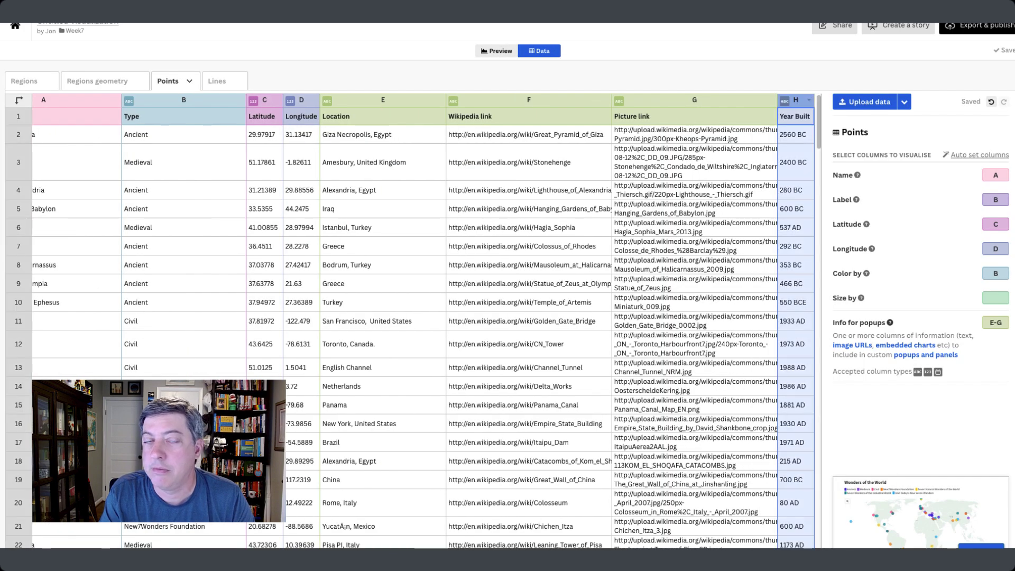
{"action": "left_click", "coordinate": [995, 323]}
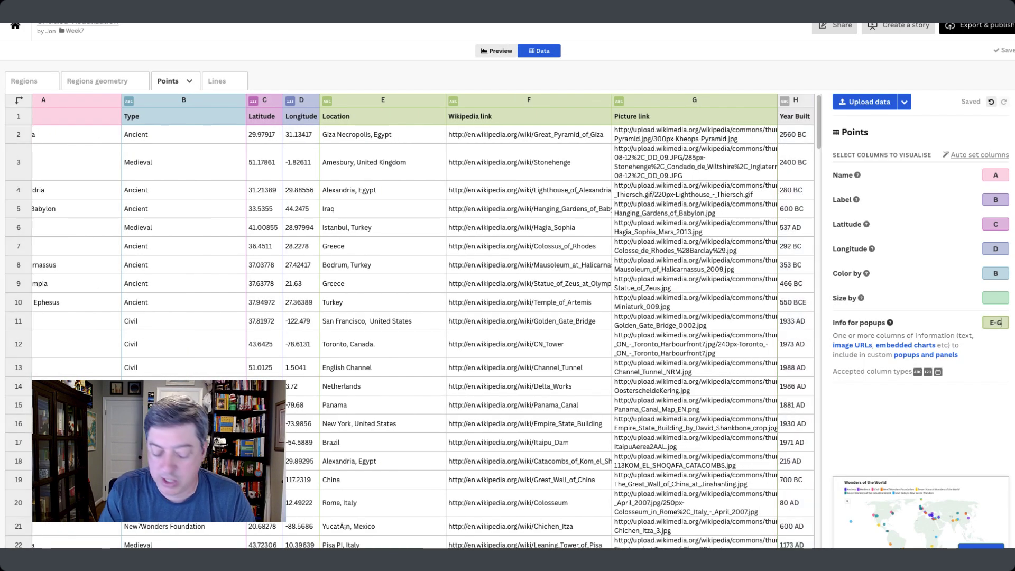
{"action": "key", "text": "BackSpace"}
{"action": "type", "text": "H"}
{"action": "left_click", "coordinate": [496, 50]}
{"action": "mouse_move", "coordinate": [513, 191]}
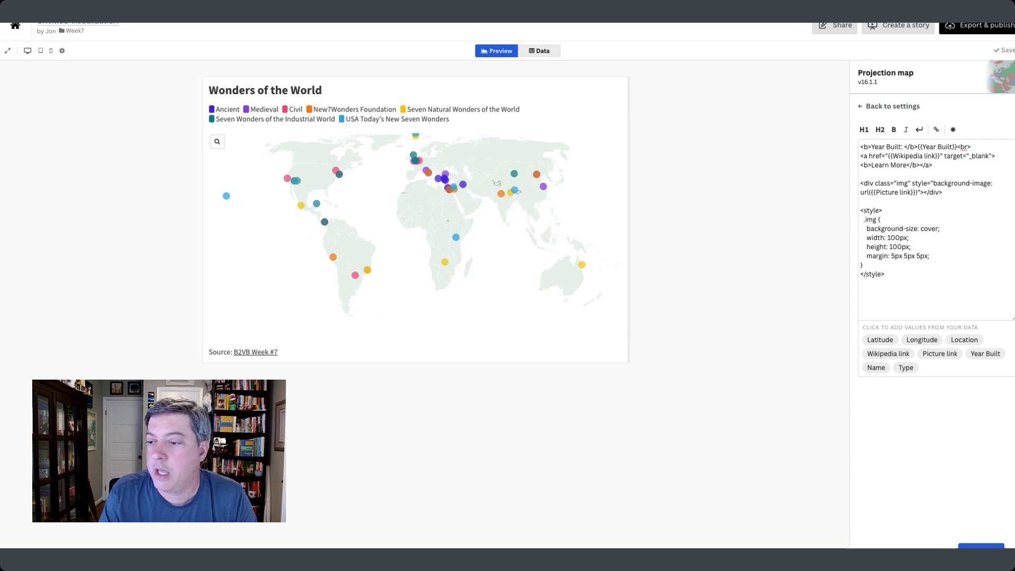
Change the popup image width and height from 100px to 150px
{"action": "left_click", "coordinate": [891, 237]}
{"action": "key", "text": "Delete"}
{"action": "type", "text": "5"}
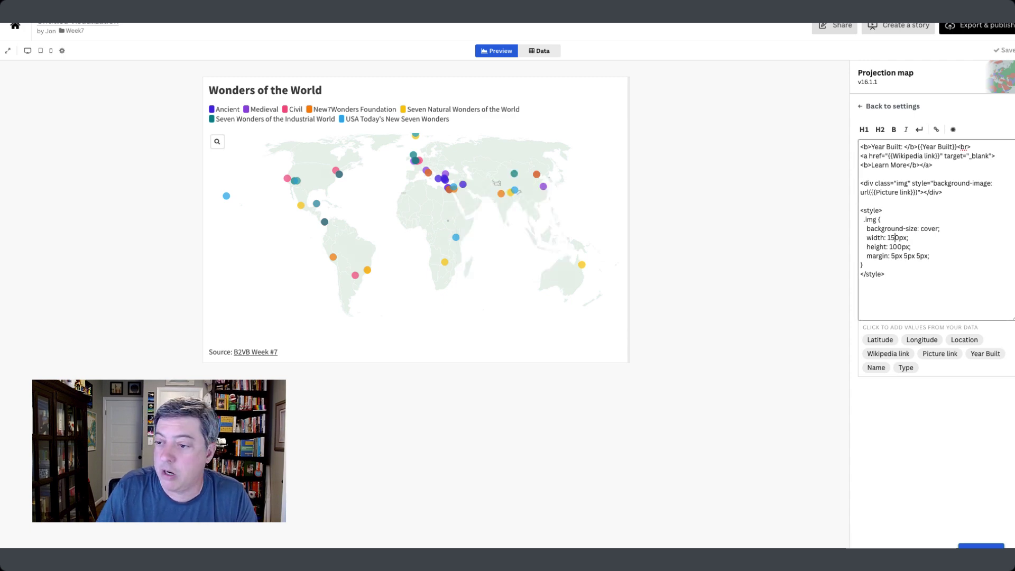
{"action": "left_click", "coordinate": [891, 246]}
{"action": "key", "text": "Delete"}
{"action": "type", "text": "5"}
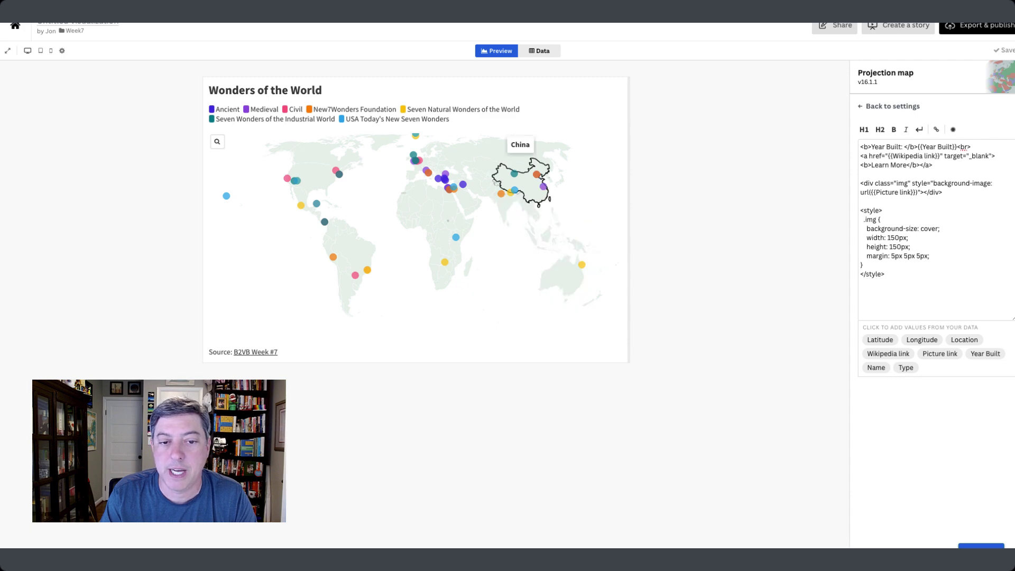
{"action": "key", "text": "Escape"}
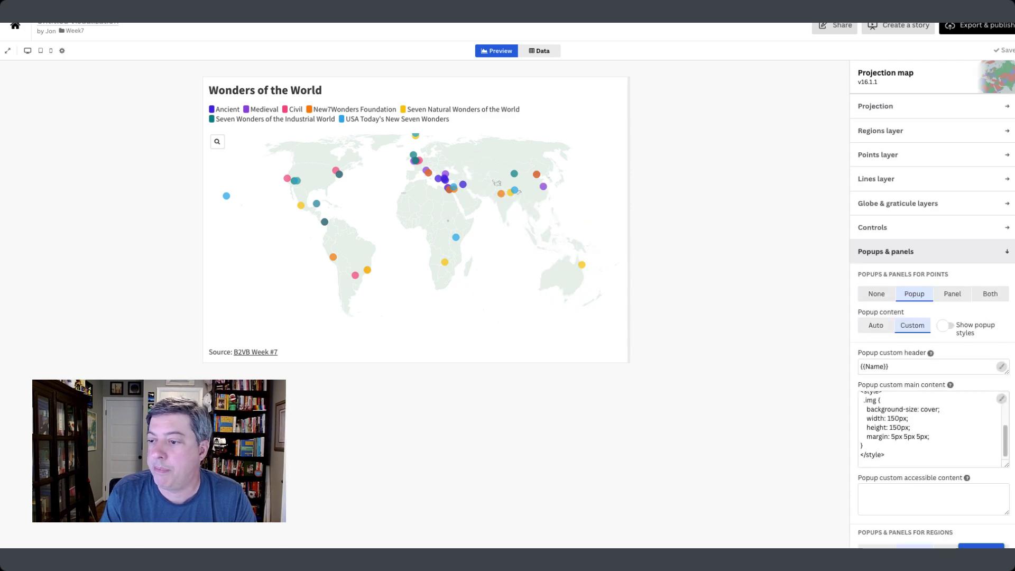
Switch points to side panels and preview Potala Palace's panel
{"action": "left_click", "coordinate": [951, 293]}
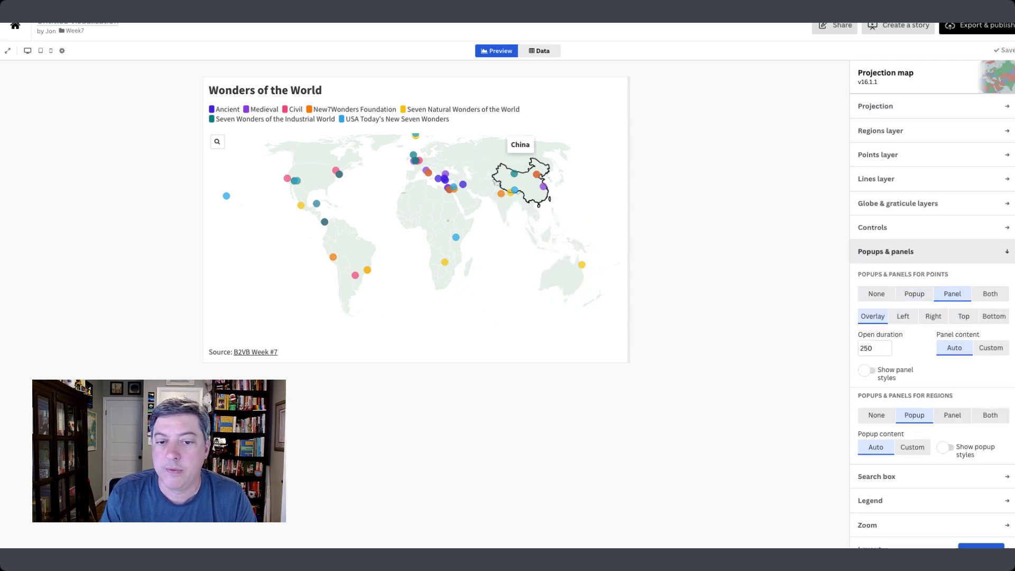
{"action": "left_click", "coordinate": [514, 190]}
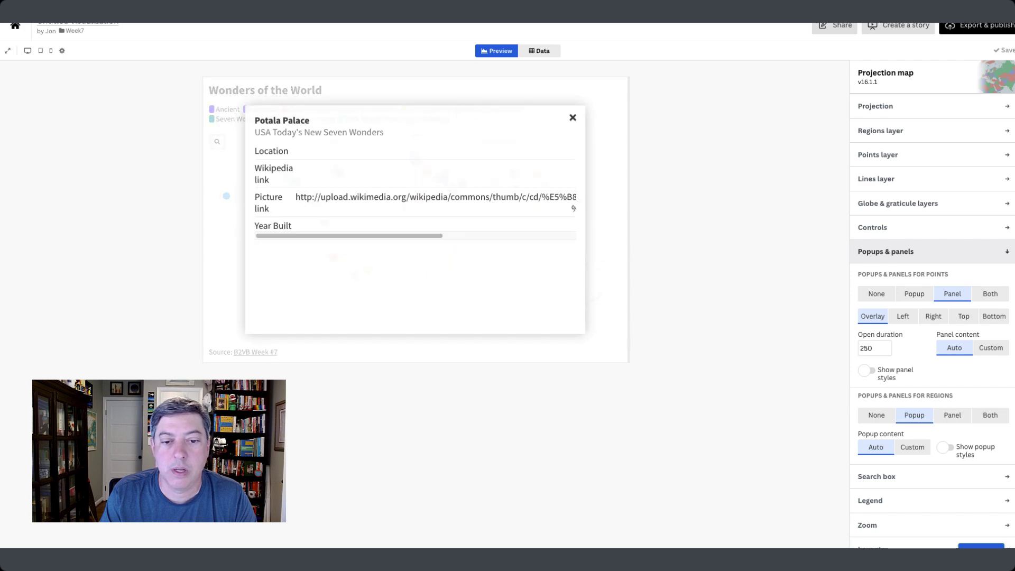
{"action": "scroll", "coordinate": [415, 201], "scroll_direction": "right", "scroll_amount": 5}
{"action": "scroll", "coordinate": [415, 201], "scroll_direction": "left", "scroll_amount": 5}
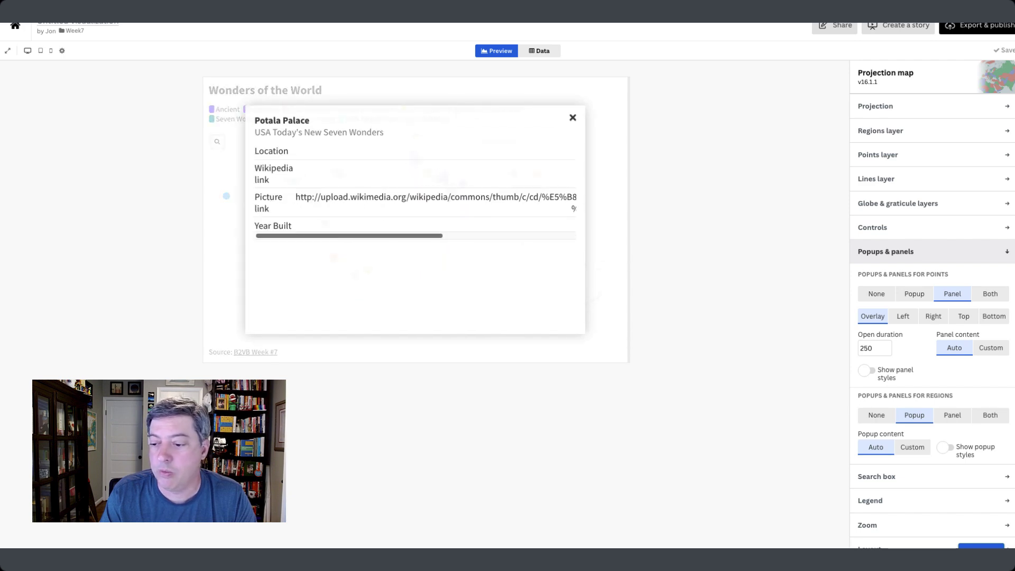
Give the point panels custom content by pasting the popup HTML code
{"action": "key", "text": "ctrl+z"}
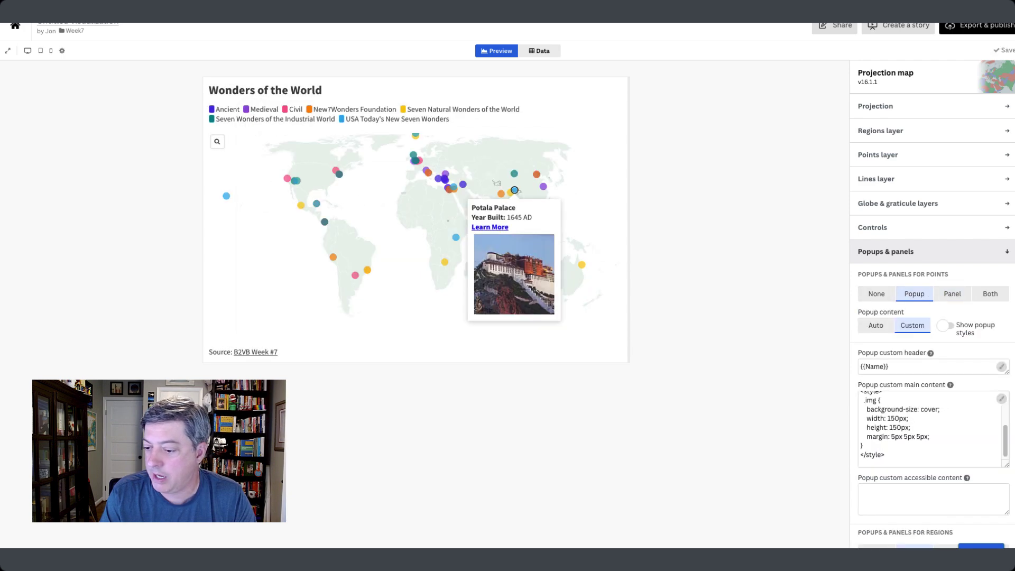
{"action": "key", "text": "ctrl+shift+z"}
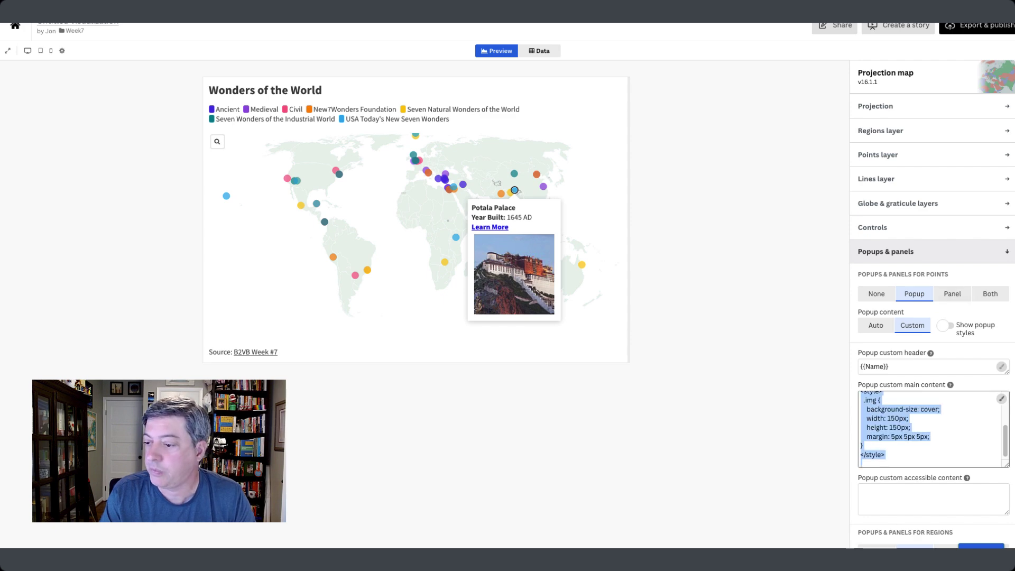
{"action": "key", "text": "ctrl+shift+z"}
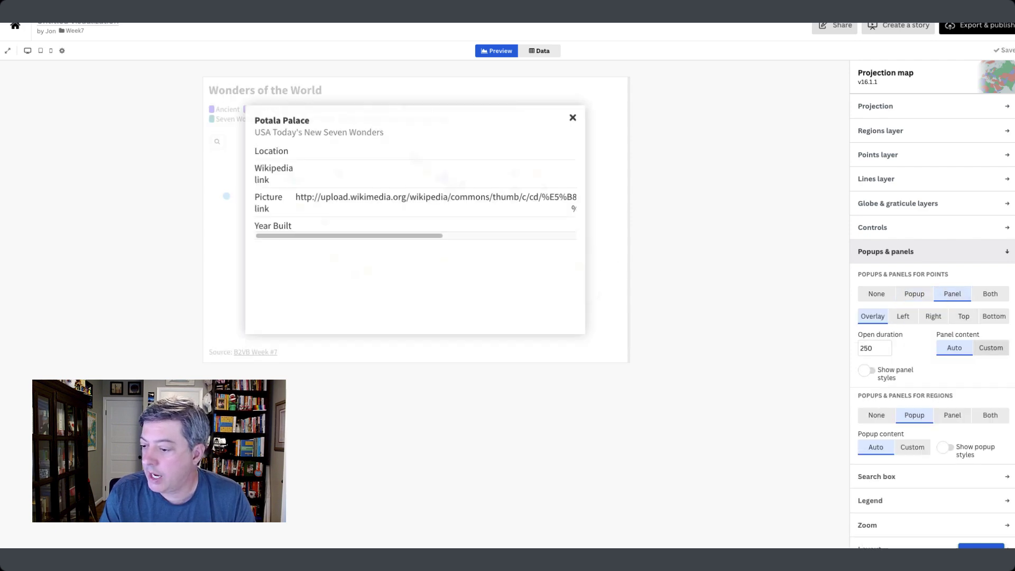
{"action": "left_click", "coordinate": [990, 347]}
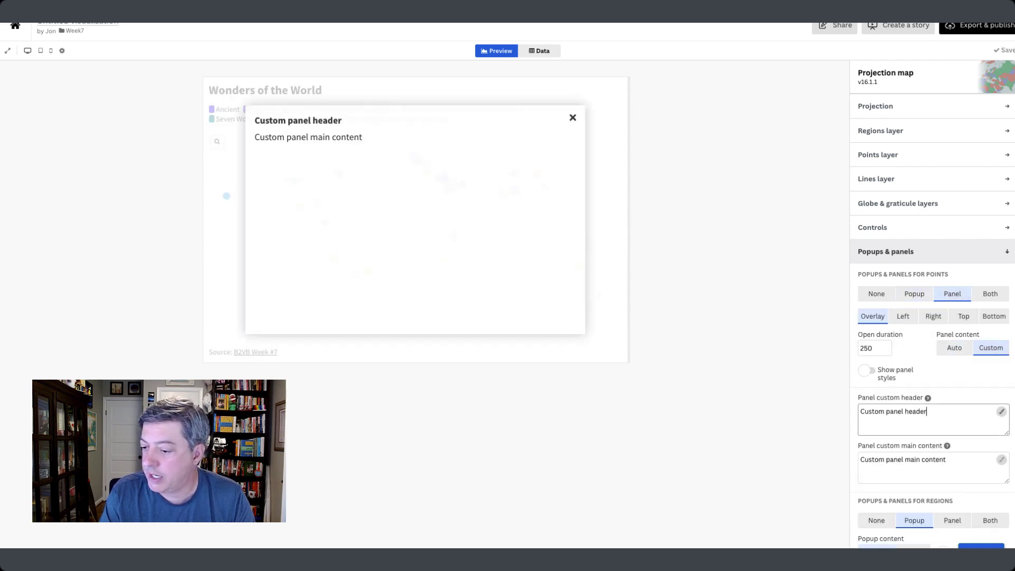
{"action": "key", "text": "Tab"}
{"action": "key", "text": "ctrl+v"}
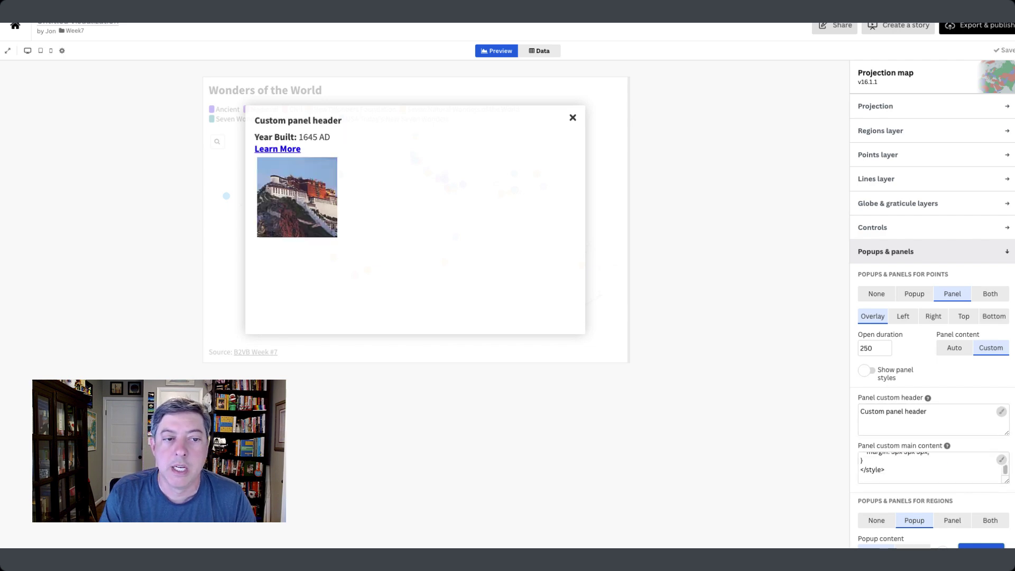
Preview a point's panel, then switch point details back to popups
{"action": "left_click", "coordinate": [572, 117]}
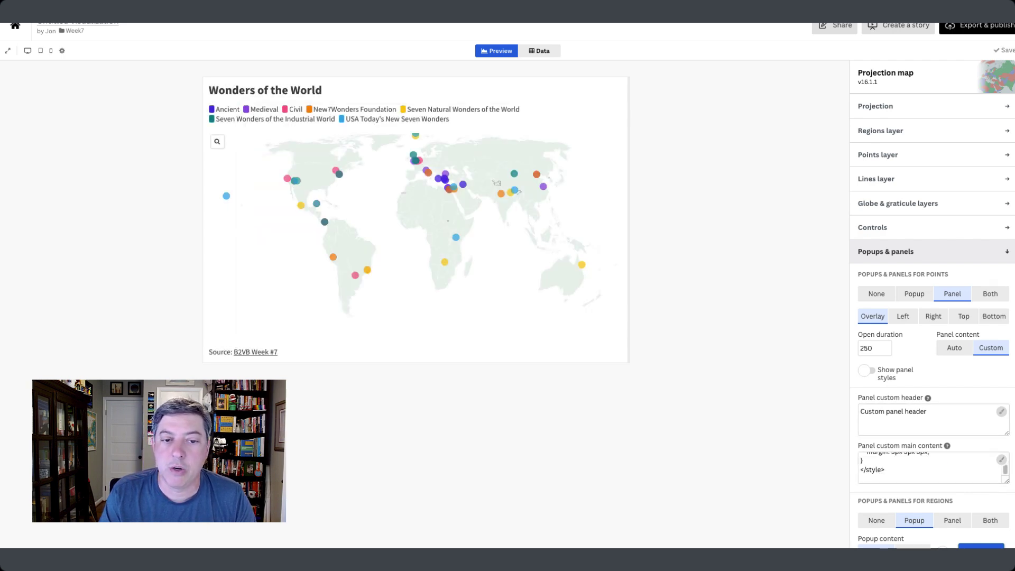
{"action": "left_click", "coordinate": [463, 184]}
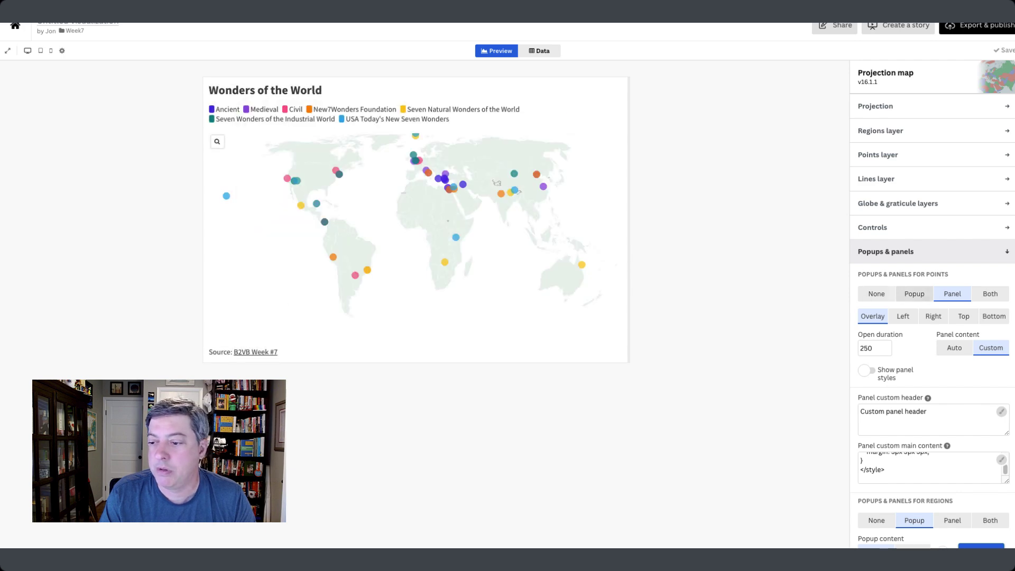
{"action": "left_click", "coordinate": [914, 294]}
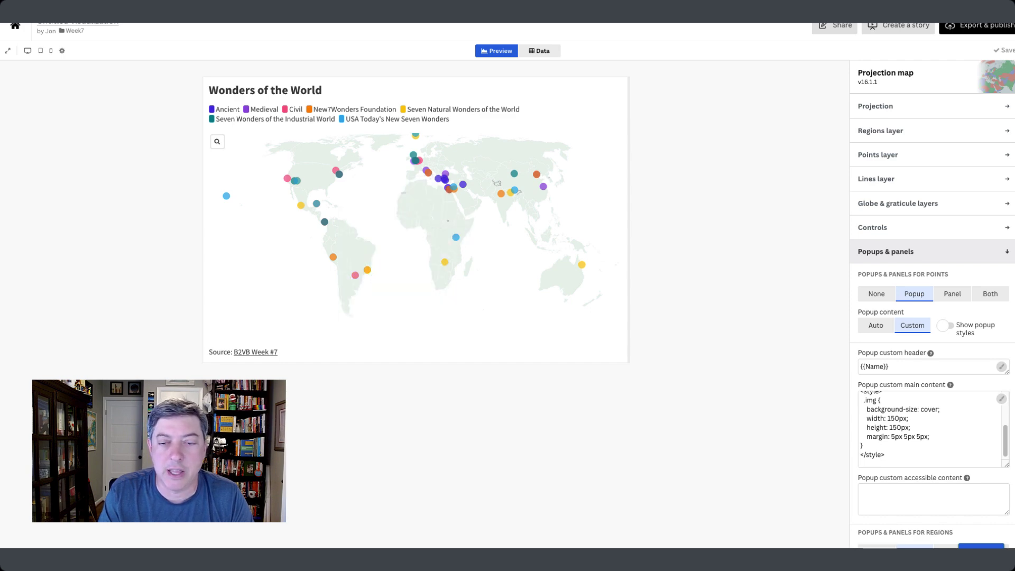
Try the map in Albers, Albers USA, Eckert I and Eckert II projections
{"action": "left_click", "coordinate": [875, 105]}
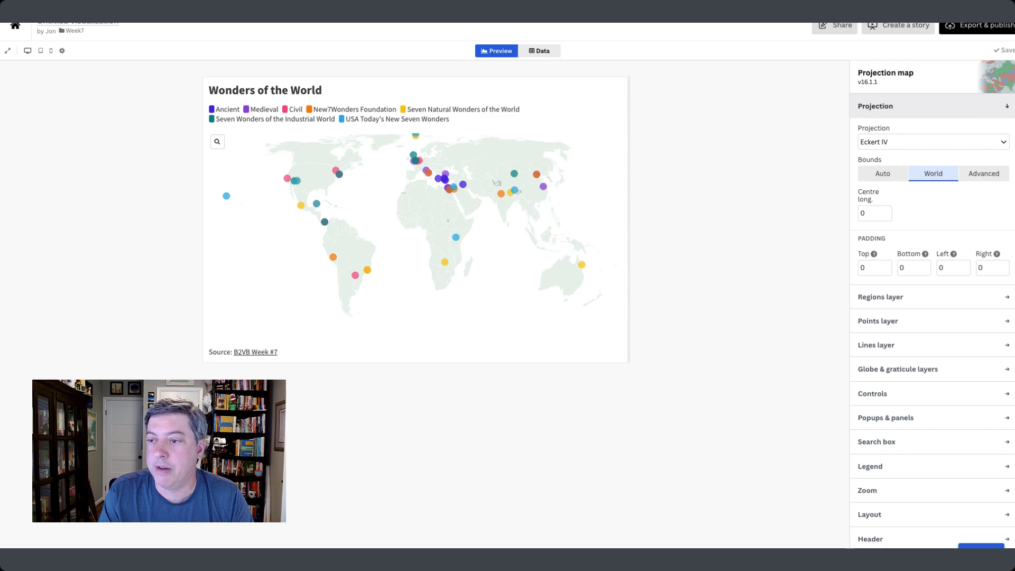
{"action": "left_click", "coordinate": [933, 142]}
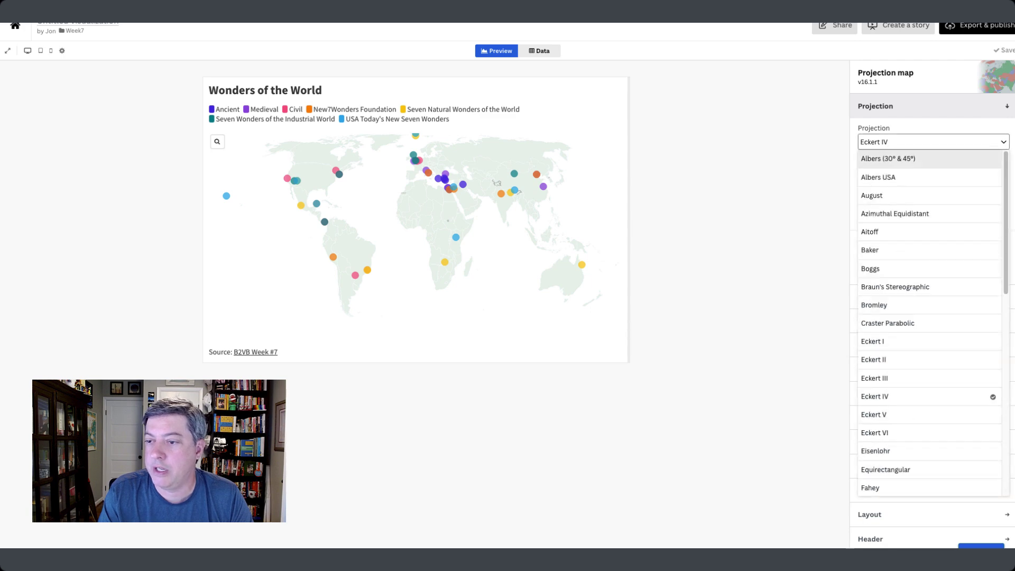
{"action": "key", "text": "Return"}
{"action": "key", "text": "space"}
{"action": "key", "text": "Down"}
{"action": "key", "text": "Return"}
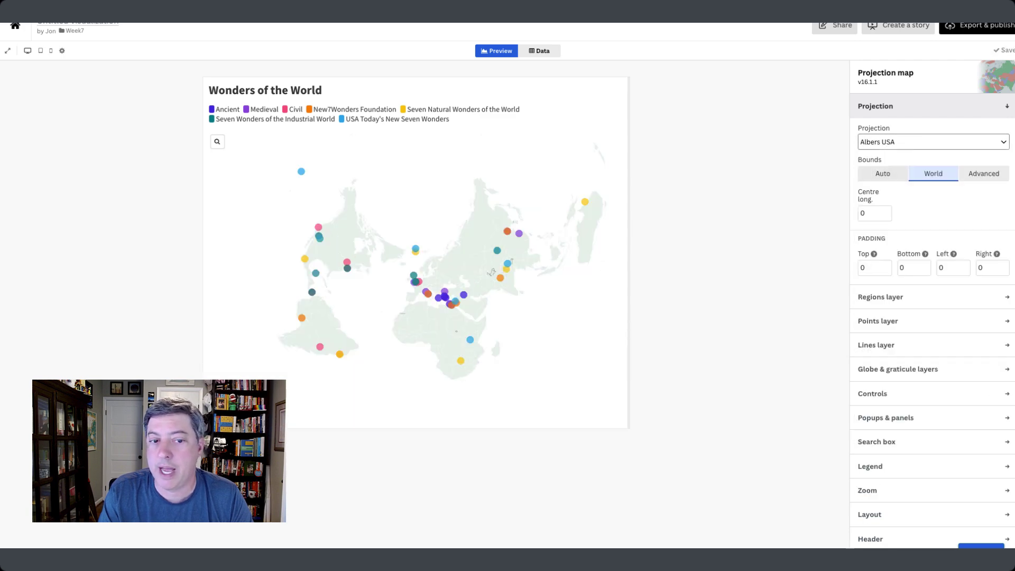
{"action": "key", "text": "space"}
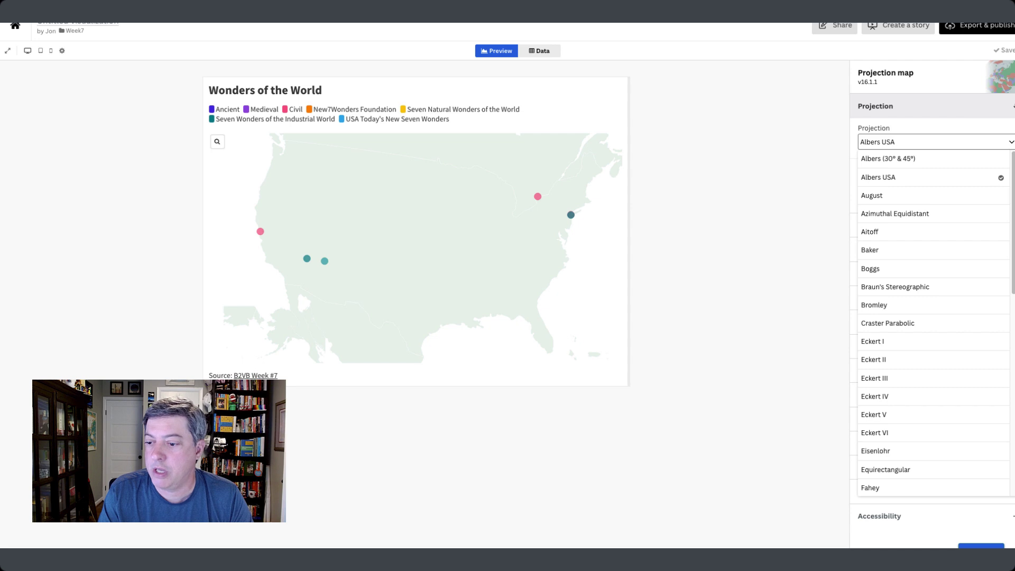
{"action": "key", "text": "Down"}
{"action": "key", "text": "Return"}
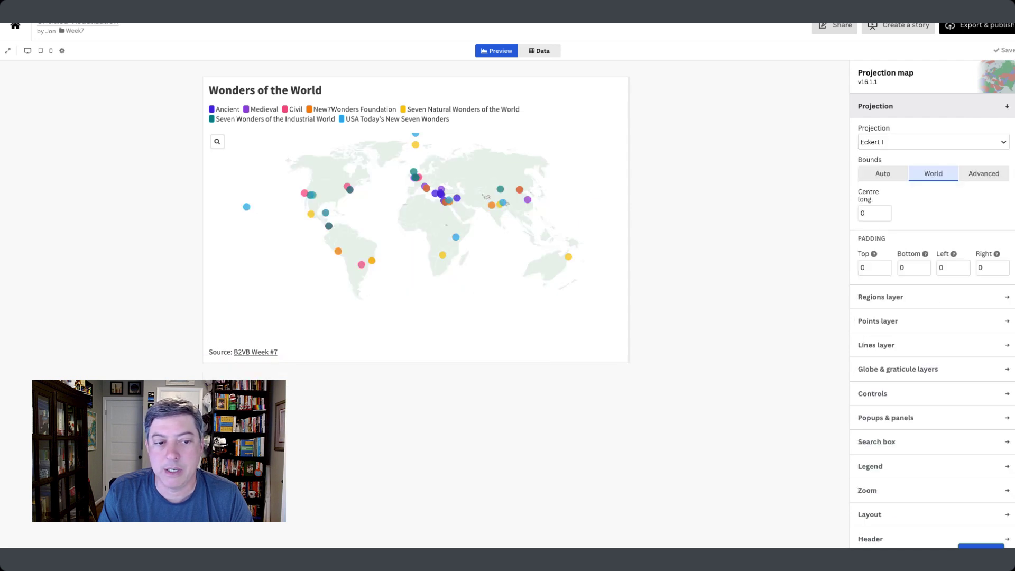
{"action": "key", "text": "space"}
{"action": "key", "text": "Down"}
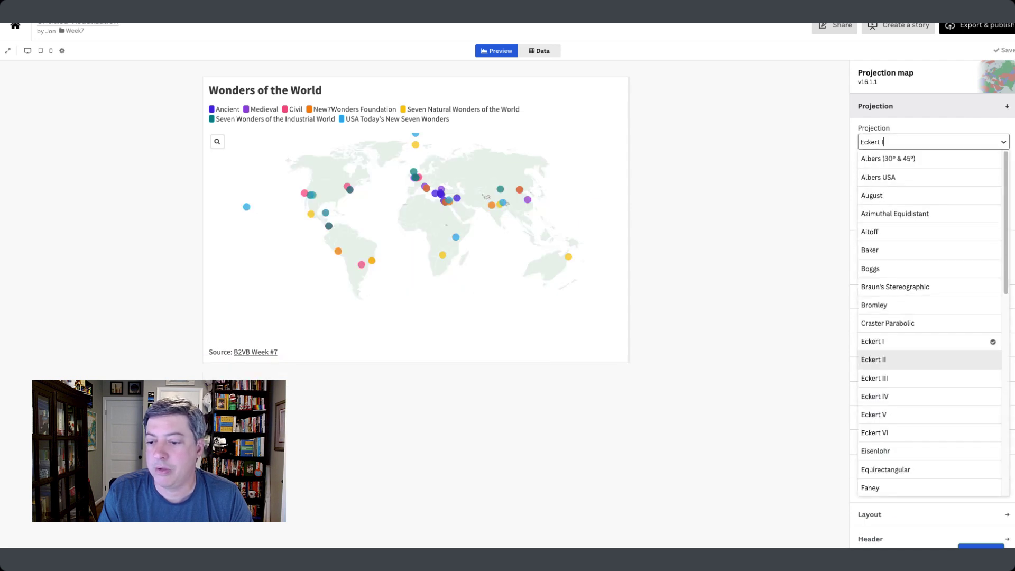
{"action": "key", "text": "Return"}
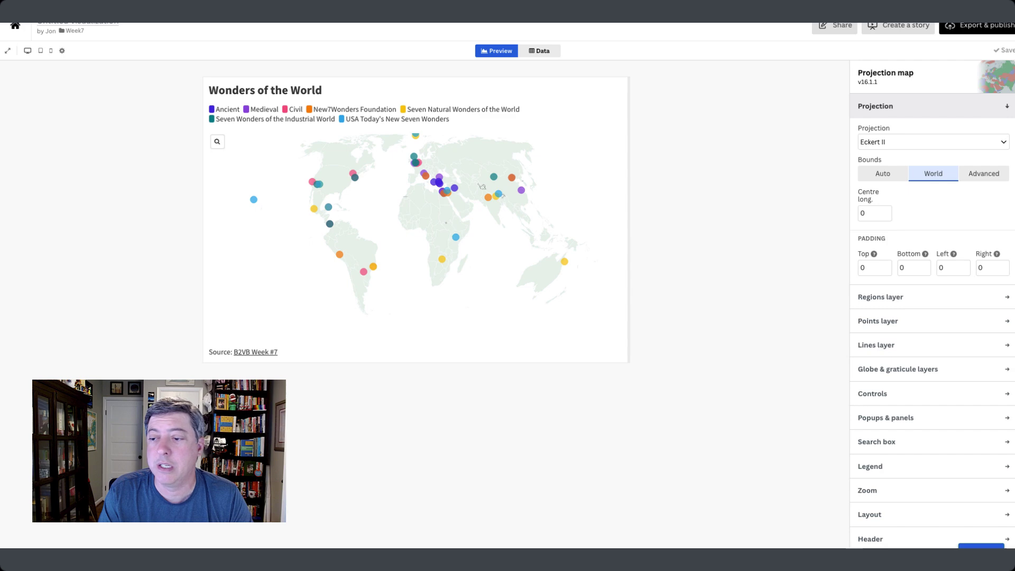
Browse the projection list around Orthographic and apply Mollweide
{"action": "key", "text": "space"}
{"action": "scroll", "coordinate": [929, 322], "scroll_direction": "down", "scroll_amount": 2}
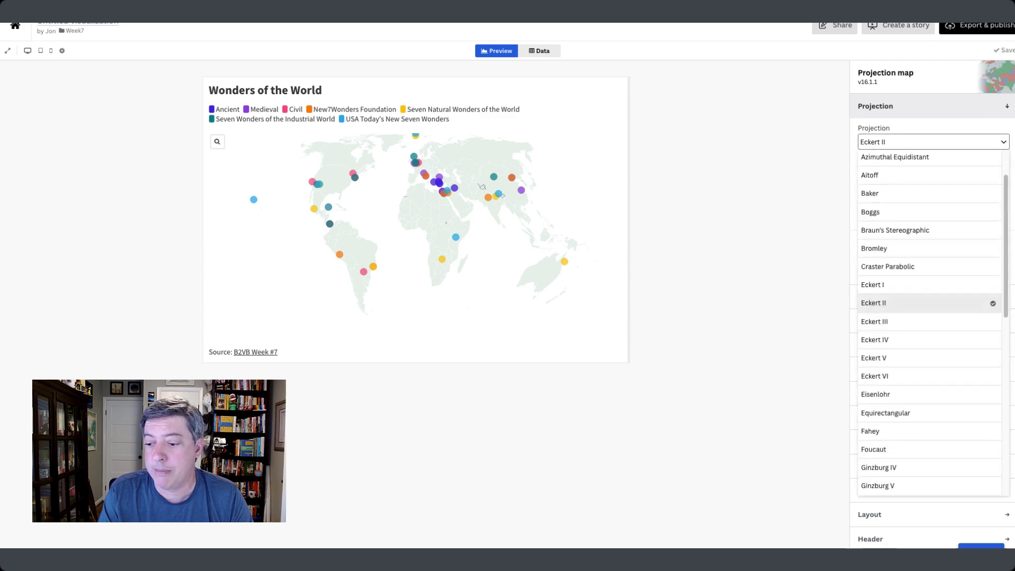
{"action": "scroll", "coordinate": [929, 322], "scroll_direction": "down", "scroll_amount": 8}
{"action": "key", "text": "Up"}
{"action": "key", "text": "Up"}
{"action": "key", "text": "Up"}
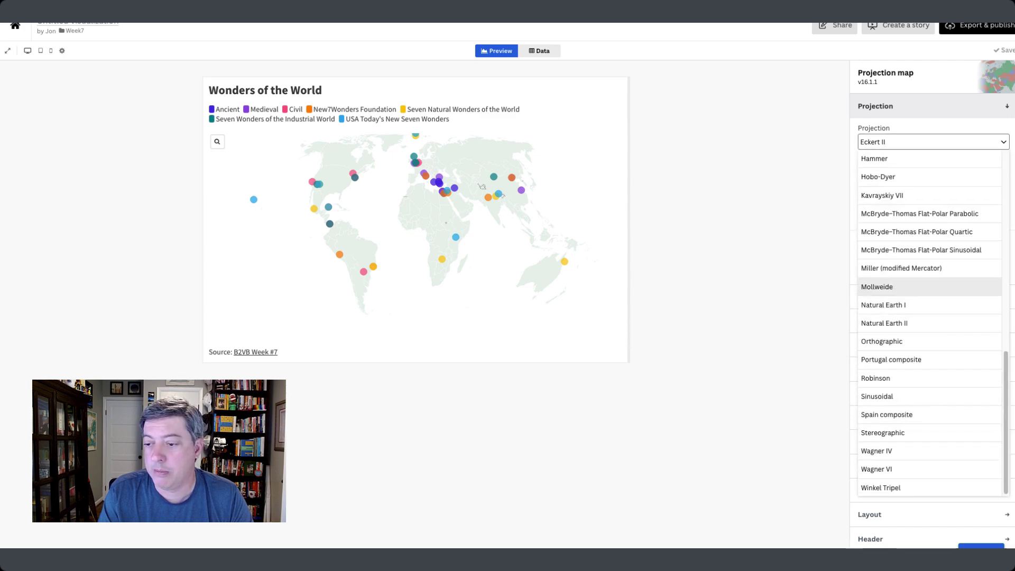
{"action": "key", "text": "Up"}
{"action": "key", "text": "Up"}
{"action": "key", "text": "Up"}
{"action": "key", "text": "Up"}
{"action": "key", "text": "Up"}
{"action": "key", "text": "Down"}
{"action": "key", "text": "Down"}
{"action": "key", "text": "Down"}
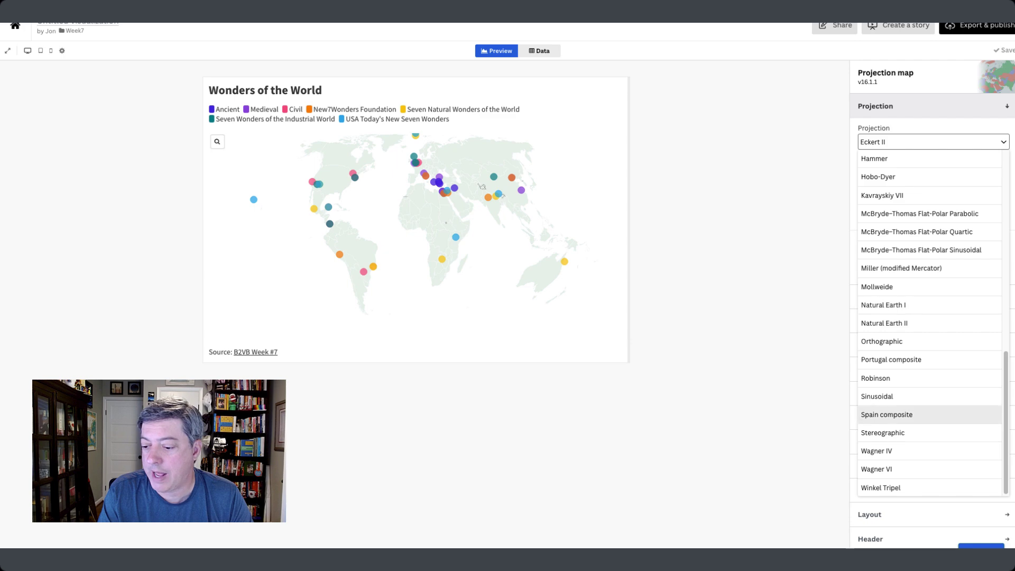
{"action": "key", "text": "Down"}
{"action": "key", "text": "Down"}
{"action": "key", "text": "Up"}
{"action": "key", "text": "Up"}
{"action": "key", "text": "Up"}
{"action": "key", "text": "Up"}
{"action": "key", "text": "Up"}
{"action": "key", "text": "Up"}
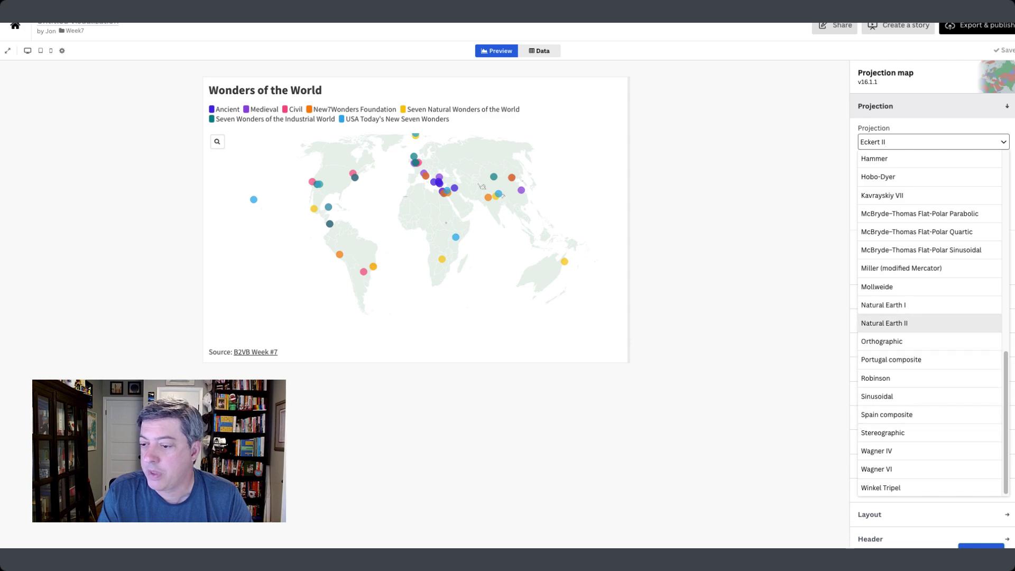
{"action": "scroll", "coordinate": [929, 320], "scroll_direction": "up", "scroll_amount": 1}
{"action": "scroll", "coordinate": [929, 321], "scroll_direction": "up", "scroll_amount": 2}
{"action": "key", "text": "Up"}
{"action": "key", "text": "Up"}
{"action": "key", "text": "Up"}
{"action": "scroll", "coordinate": [929, 354], "scroll_direction": "up", "scroll_amount": 1}
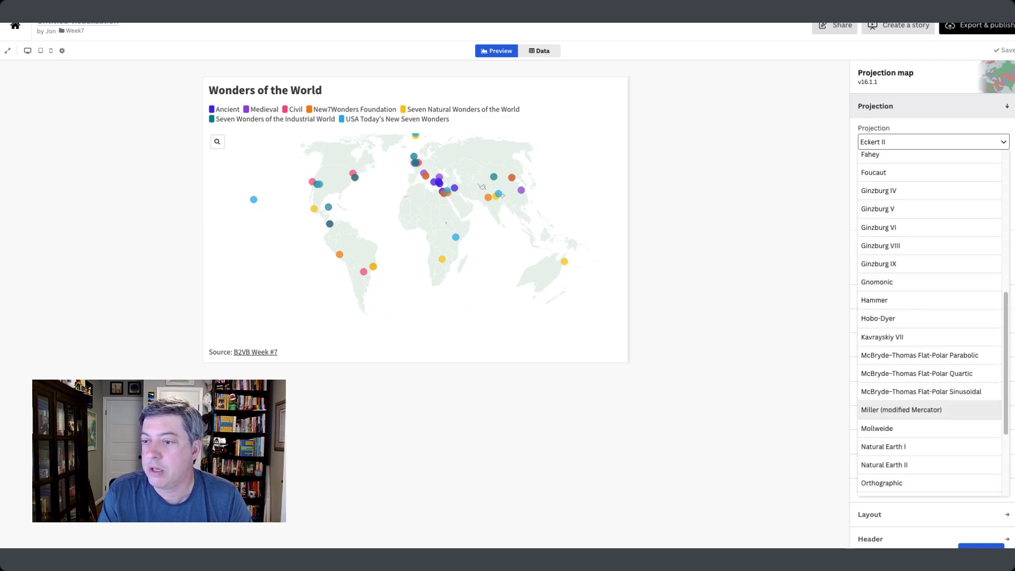
{"action": "scroll", "coordinate": [928, 354], "scroll_direction": "up", "scroll_amount": 3}
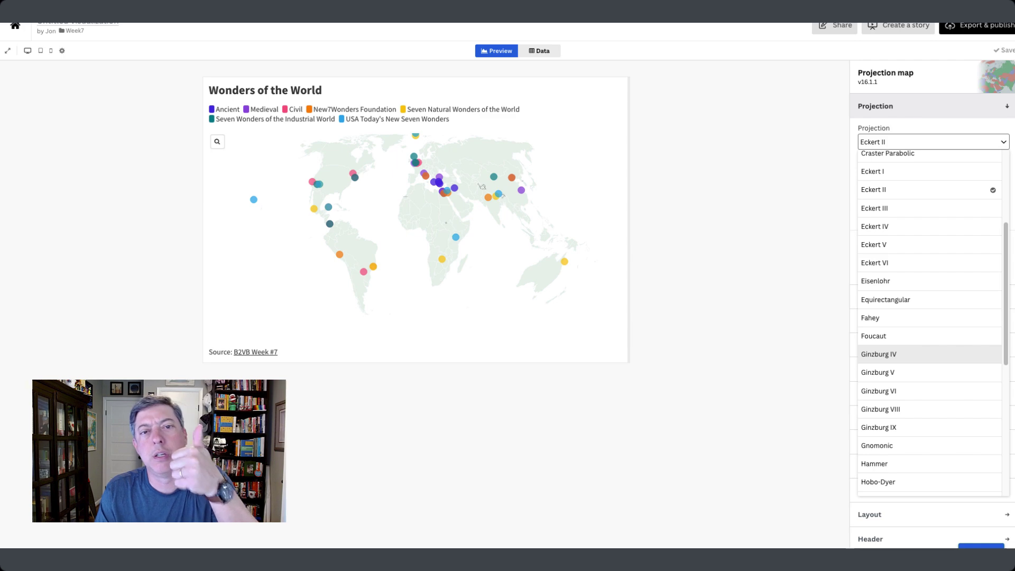
{"action": "scroll", "coordinate": [929, 357], "scroll_direction": "down", "scroll_amount": 1}
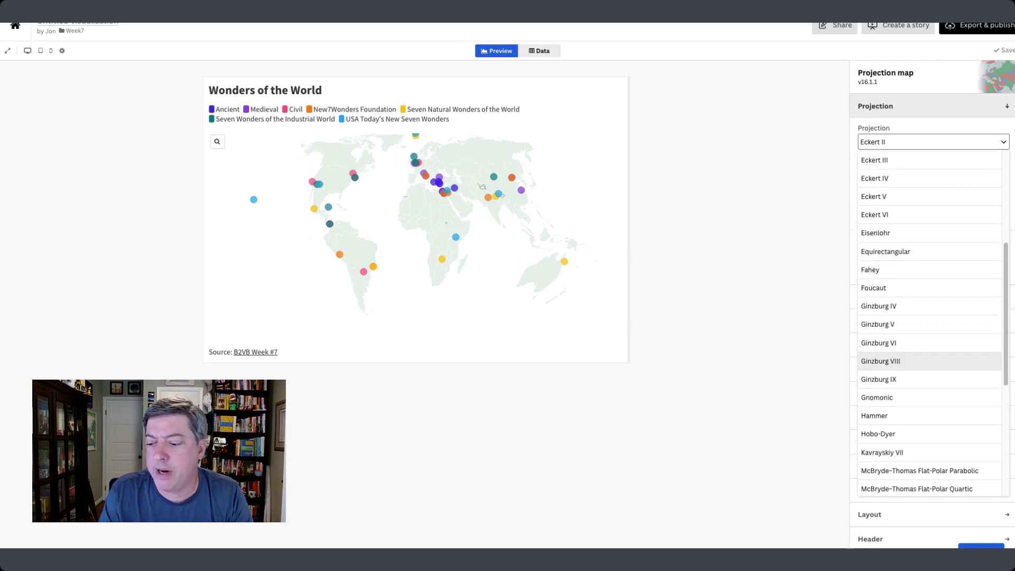
{"action": "scroll", "coordinate": [929, 357], "scroll_direction": "down", "scroll_amount": 2}
{"action": "scroll", "coordinate": [929, 357], "scroll_direction": "down", "scroll_amount": 1}
{"action": "scroll", "coordinate": [929, 357], "scroll_direction": "down", "scroll_amount": 2}
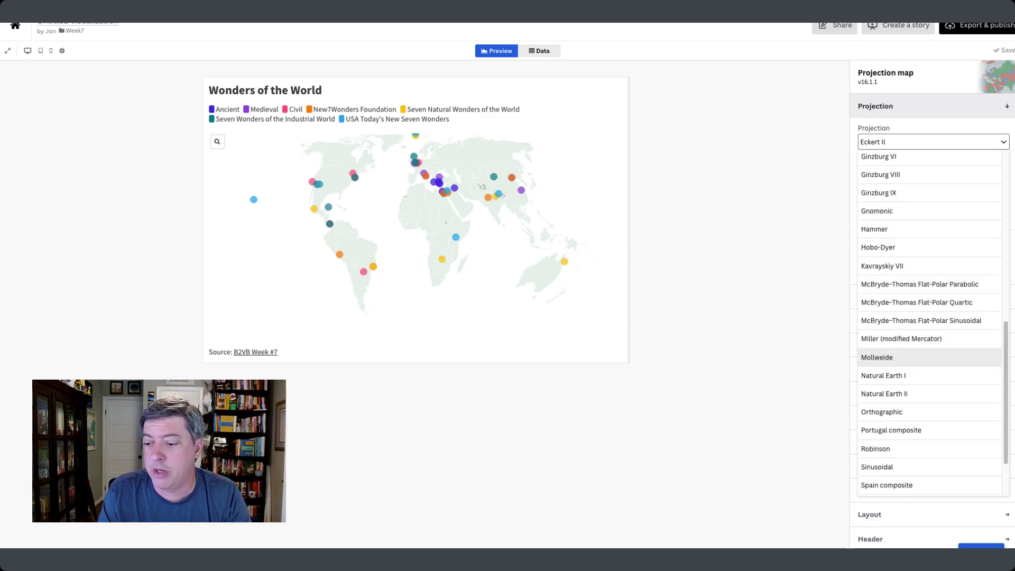
{"action": "left_click", "coordinate": [928, 357]}
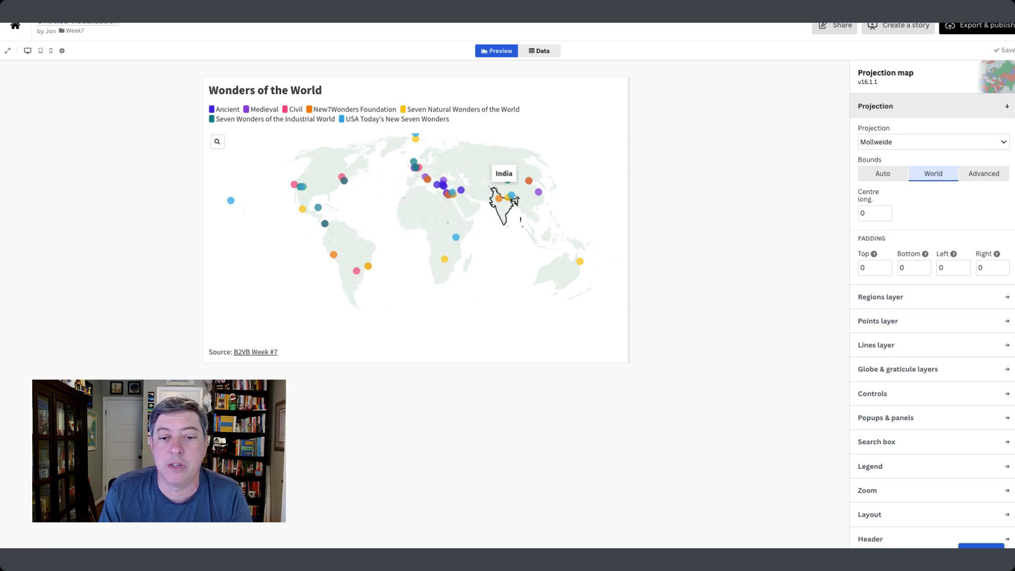
{"action": "mouse_move", "coordinate": [511, 195]}
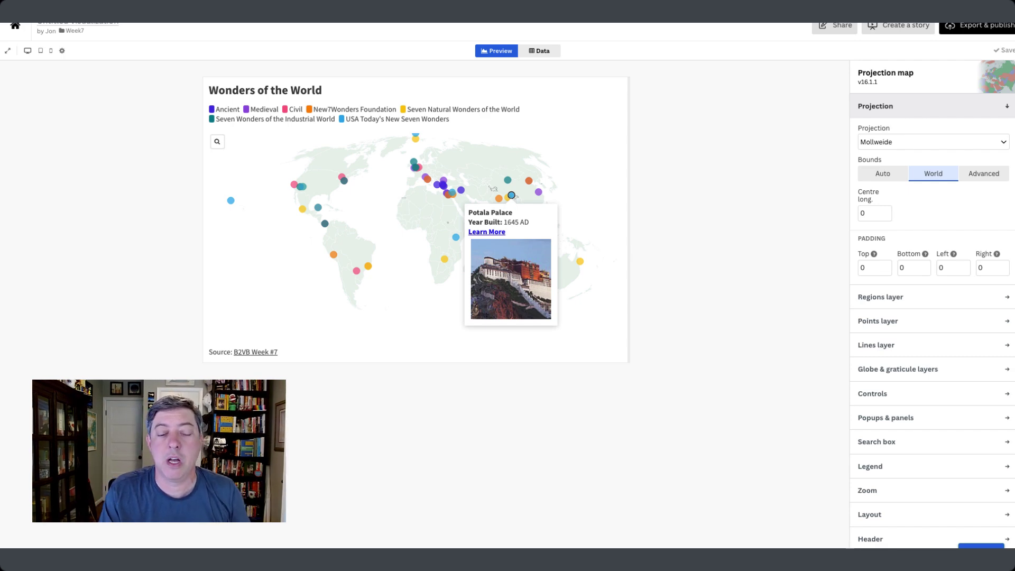
Turn on popup styles and set the point popup header style to Header block
{"action": "left_click", "coordinate": [1006, 106]}
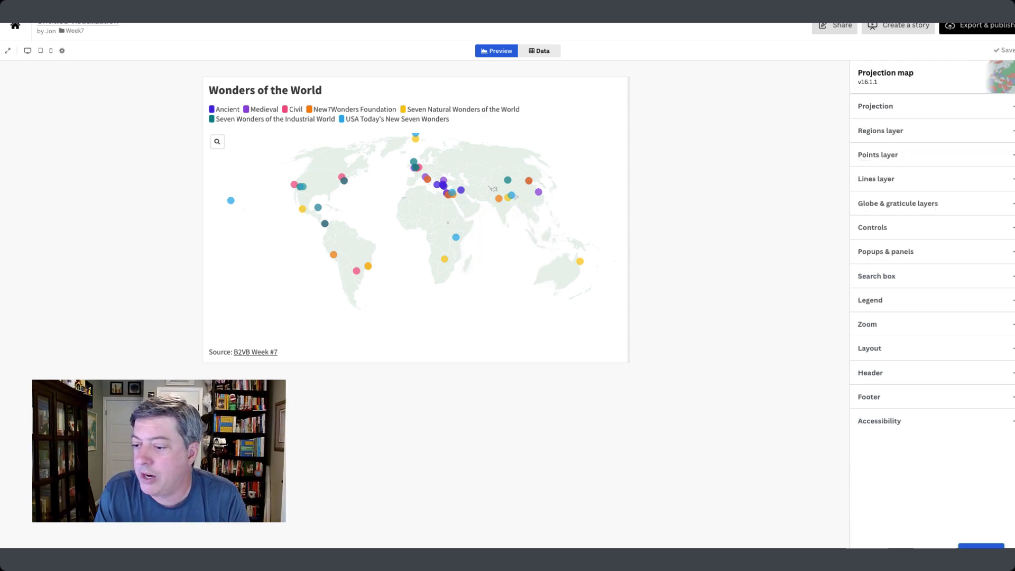
{"action": "left_click", "coordinate": [1007, 251]}
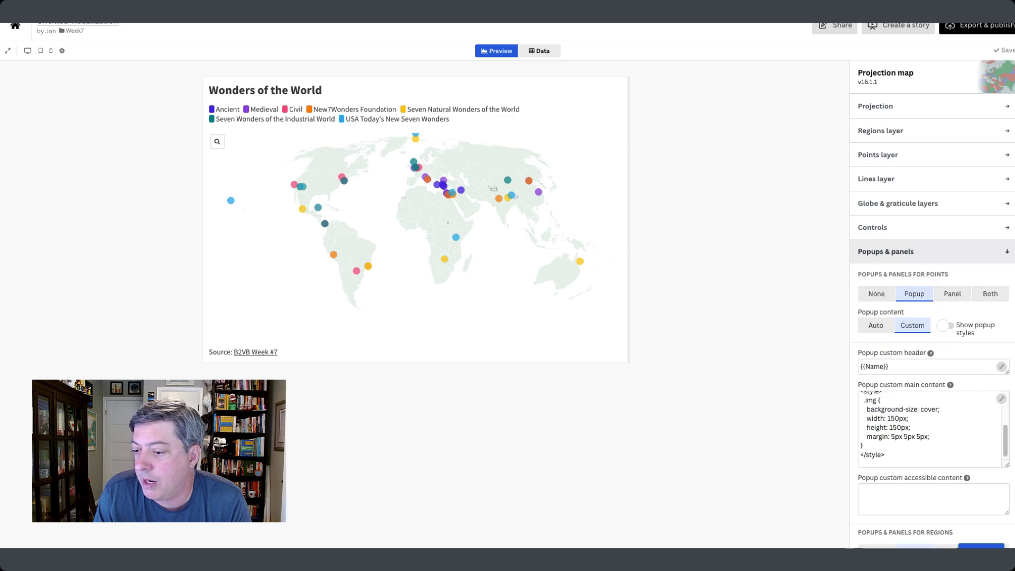
{"action": "scroll", "coordinate": [930, 317], "scroll_direction": "down", "scroll_amount": 2}
{"action": "scroll", "coordinate": [930, 317], "scroll_direction": "down", "scroll_amount": 3}
{"action": "scroll", "coordinate": [930, 317], "scroll_direction": "down", "scroll_amount": 2}
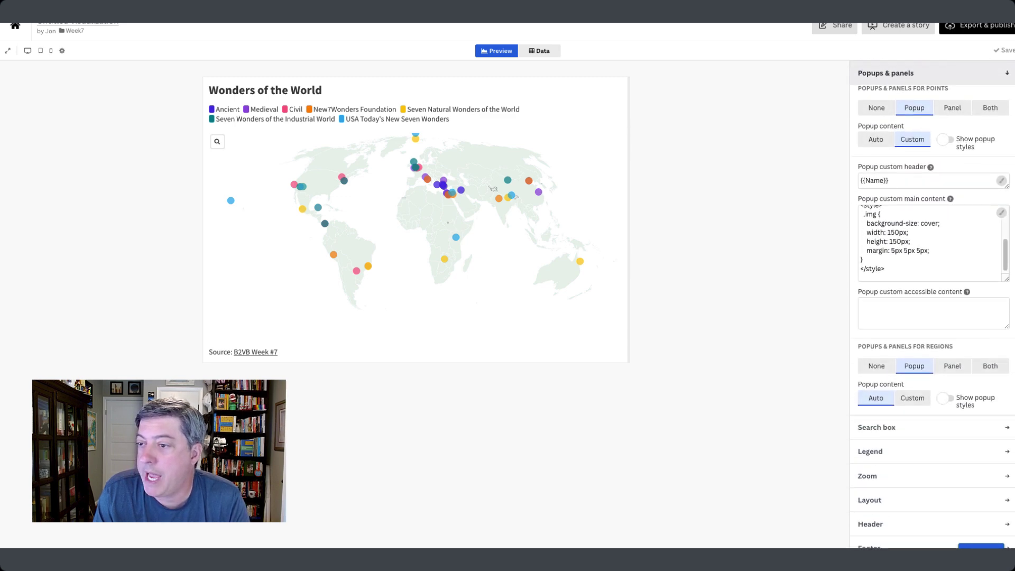
{"action": "scroll", "coordinate": [930, 243], "scroll_direction": "up", "scroll_amount": 1}
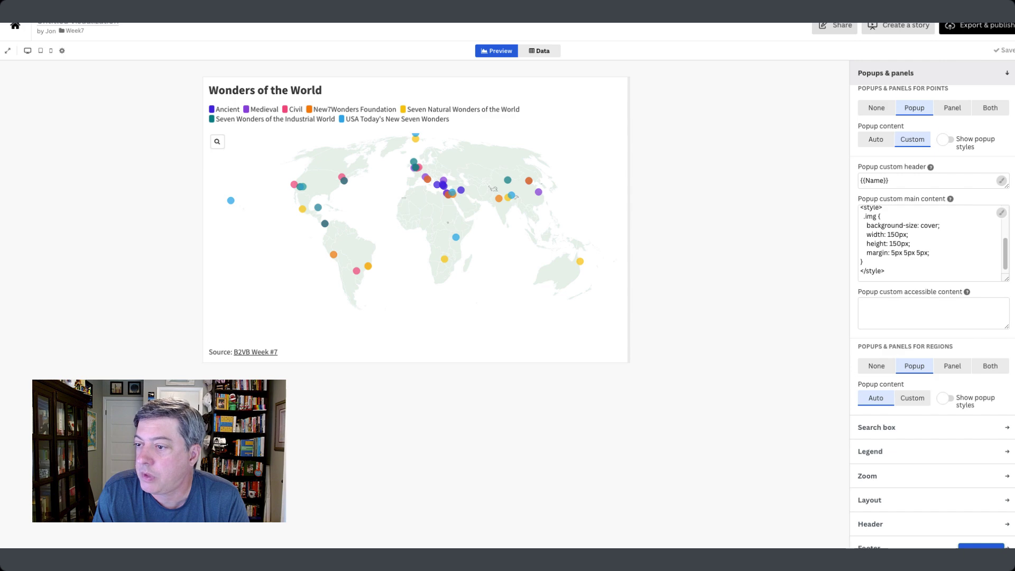
{"action": "scroll", "coordinate": [893, 413], "scroll_direction": "down", "scroll_amount": 1}
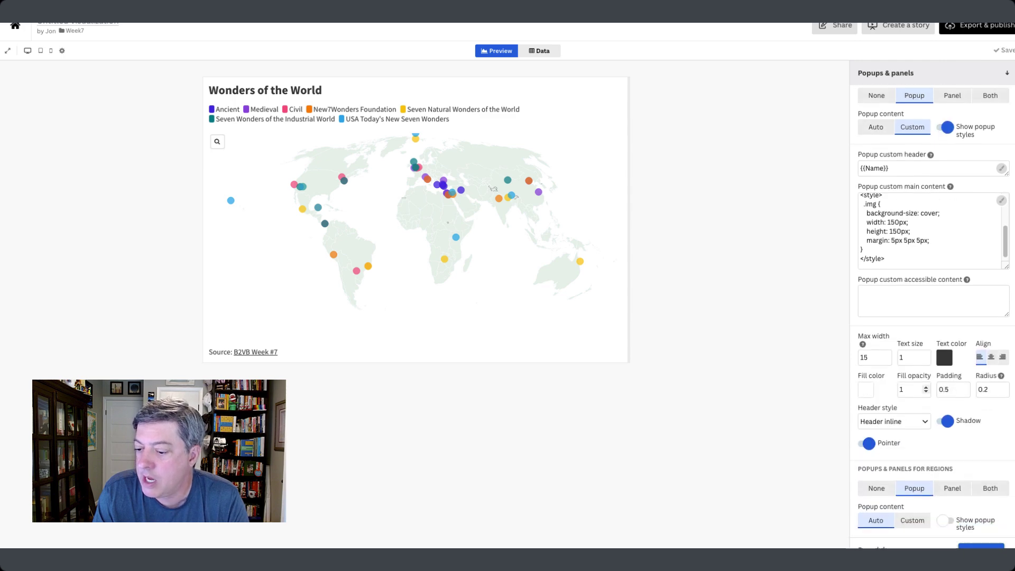
{"action": "left_click", "coordinate": [893, 408]}
{"action": "left_click", "coordinate": [881, 425]}
{"action": "mouse_move", "coordinate": [512, 195]}
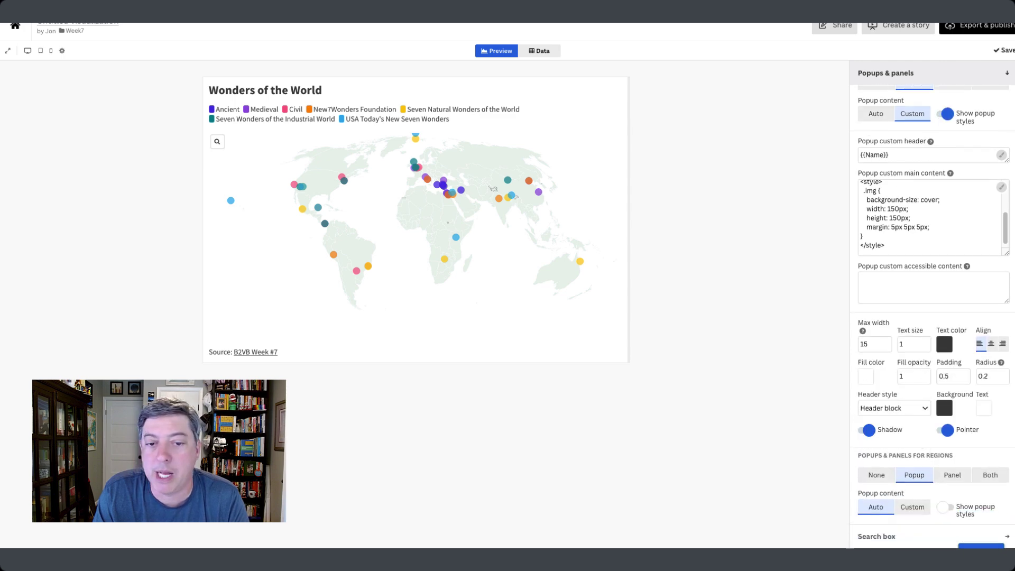